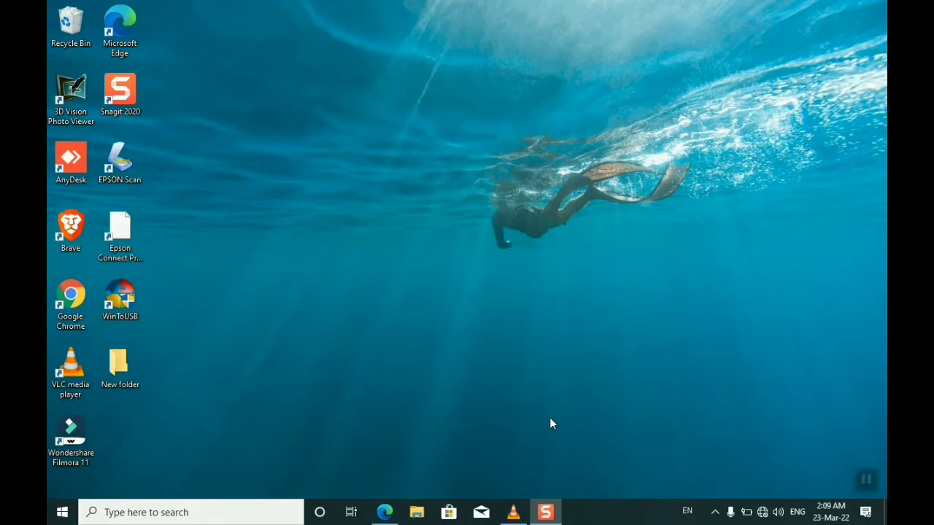
- Open the desktop personalization settings and review the background types, keeping Imagen selected
right_click(457, 285)
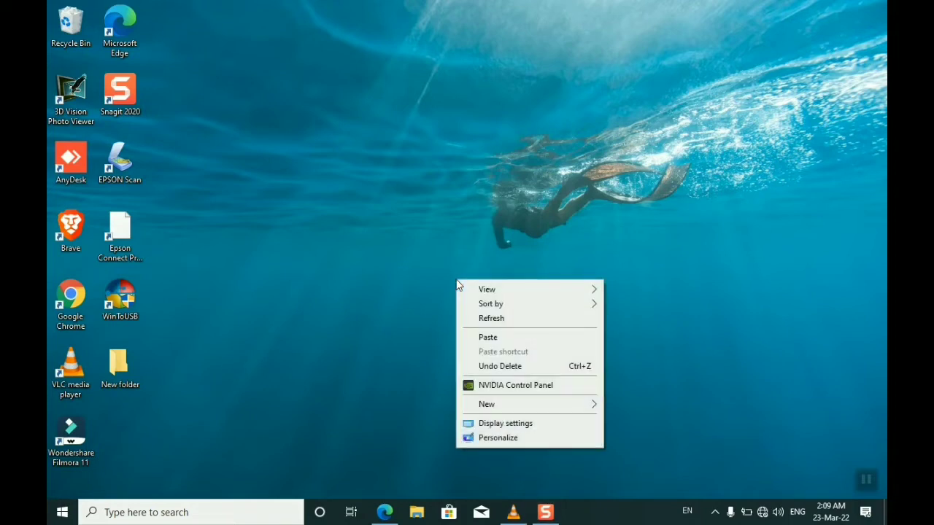
left_click(484, 440)
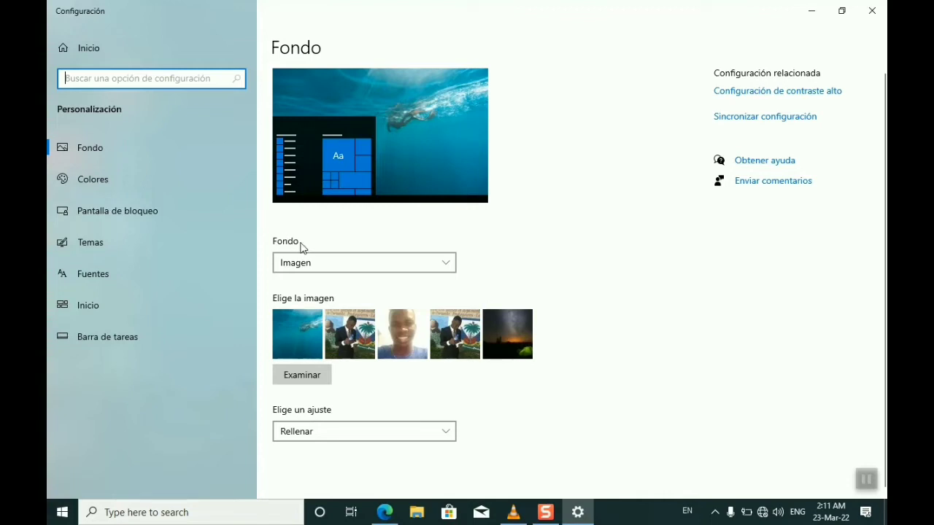
left_click(449, 270)
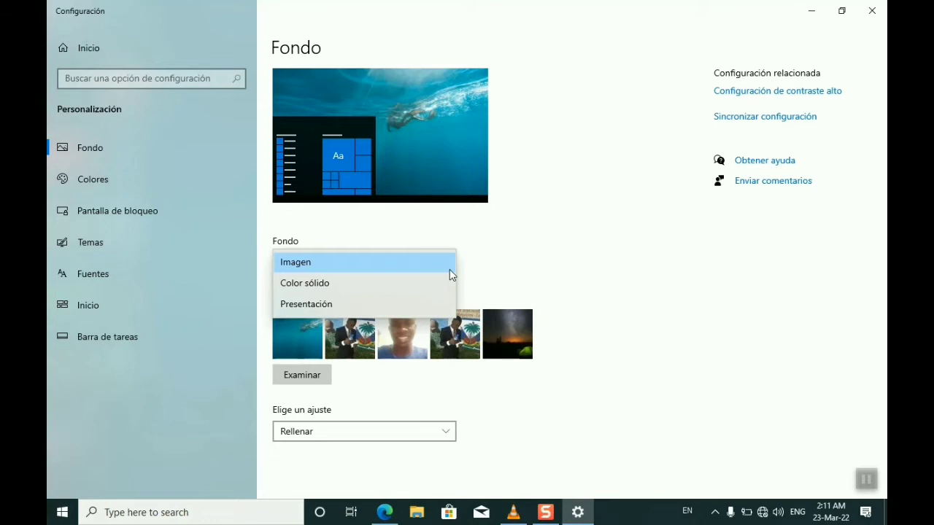
left_click(450, 270)
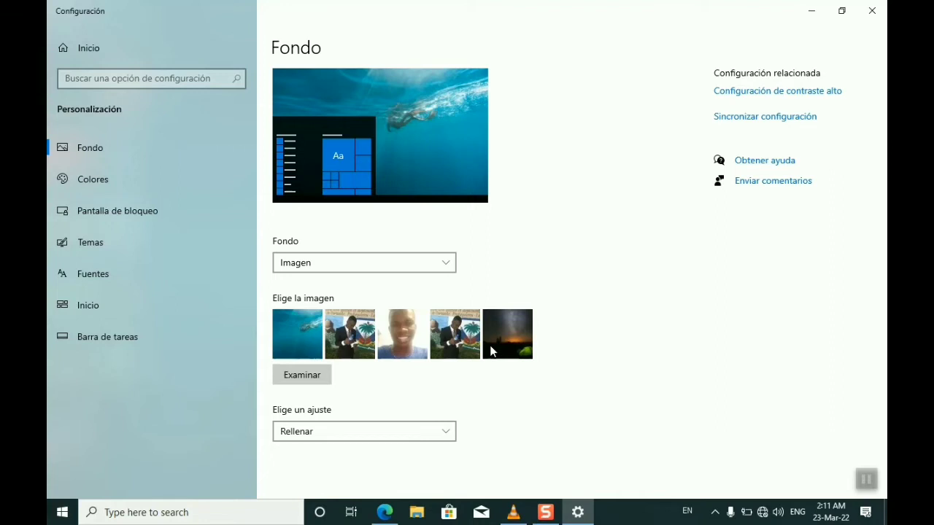
- Set img001 from the Pictures folder as the desktop background image and check it on the desktop
left_click(302, 379)
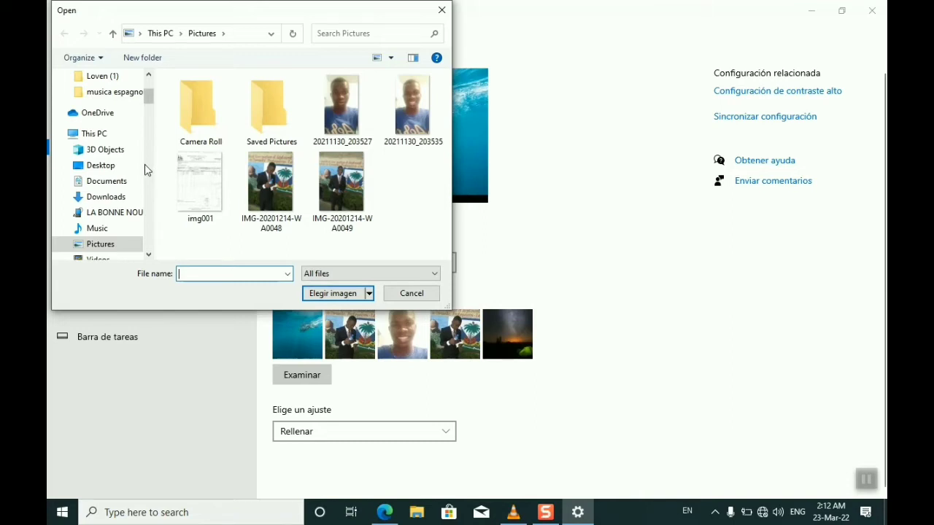
scroll(148, 174, "down", 5)
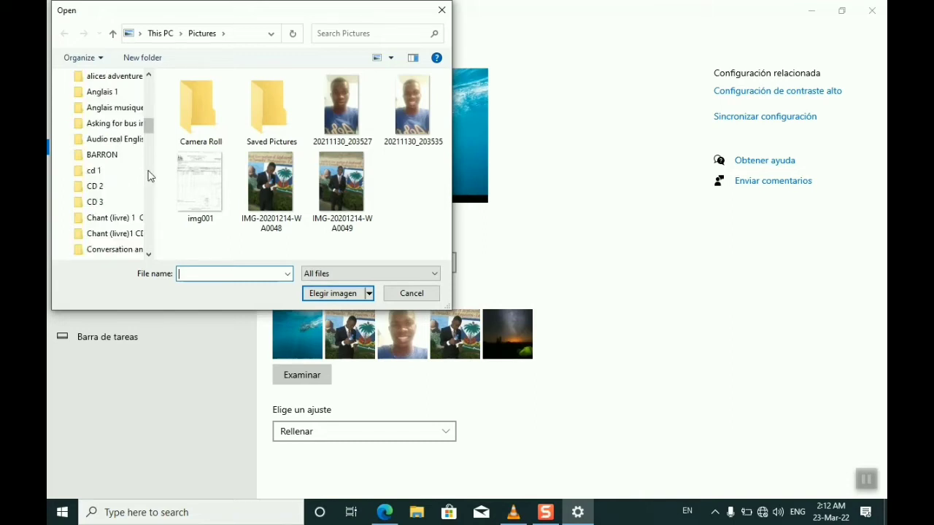
left_click_drag(147, 125, 149, 87)
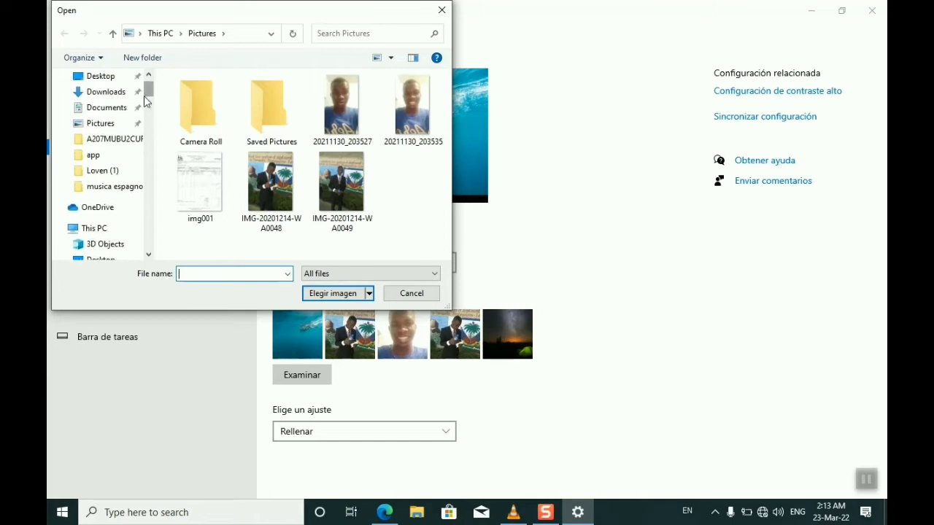
left_click(117, 126)
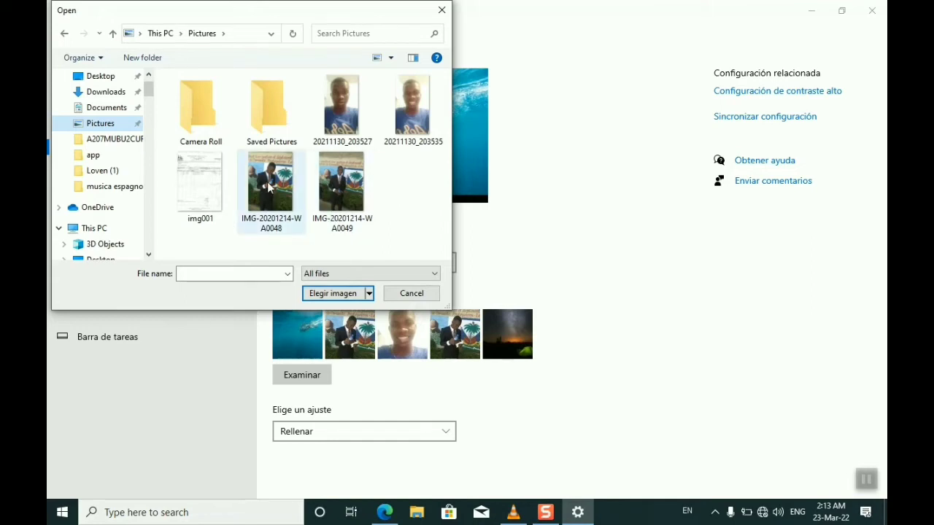
left_click(212, 183)
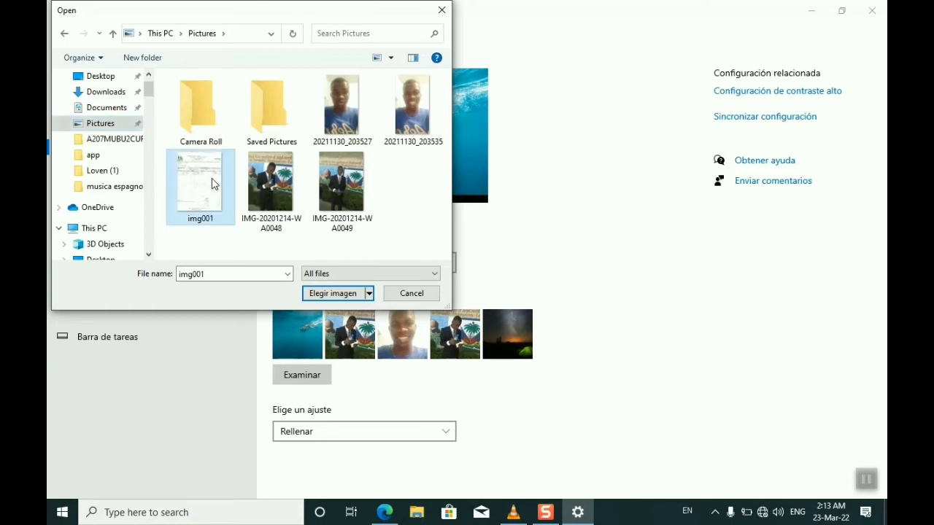
left_click(327, 294)
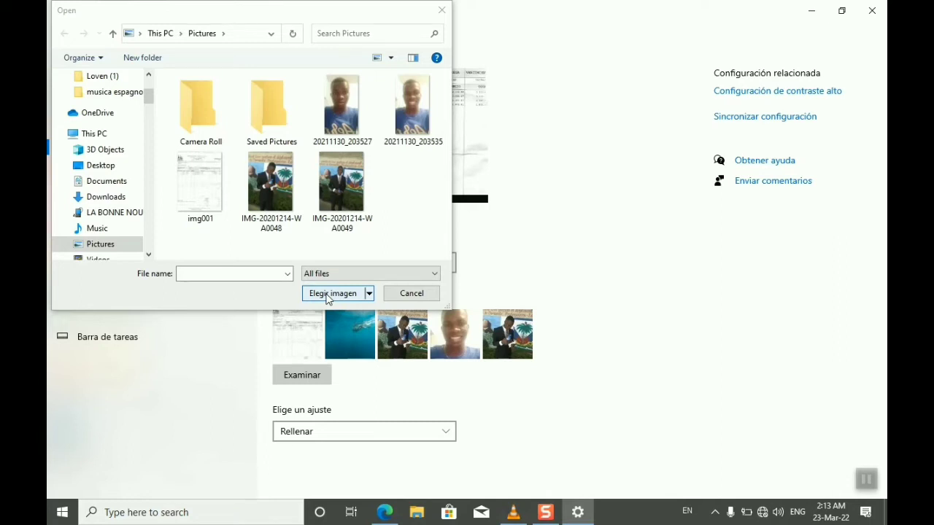
left_click(443, 11)
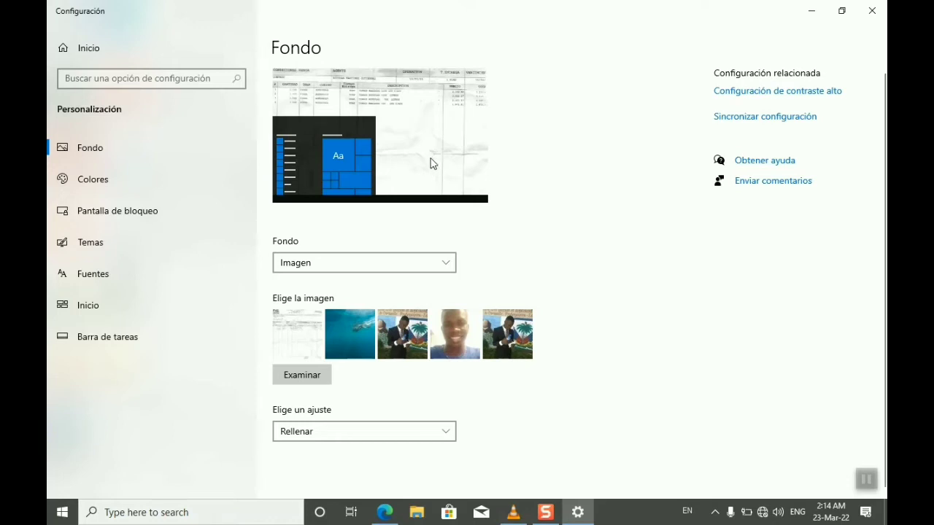
left_click(812, 16)
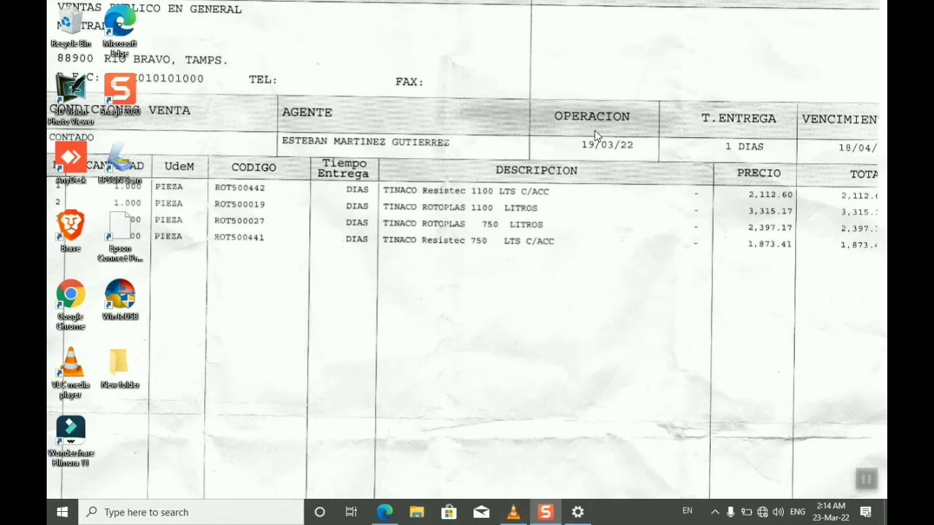
left_click(577, 513)
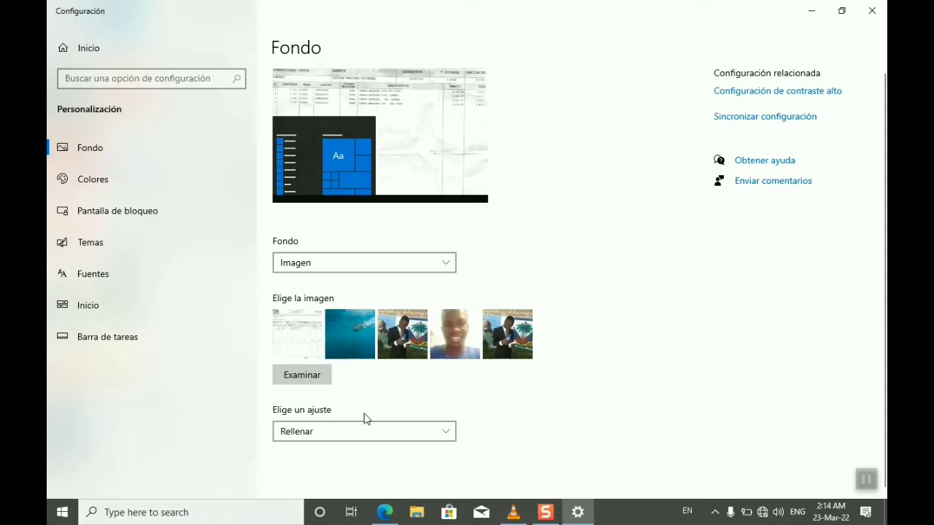
- Try the Ajustar and Centro fits for the background image, and return the fit to Rellenar
left_click(445, 435)
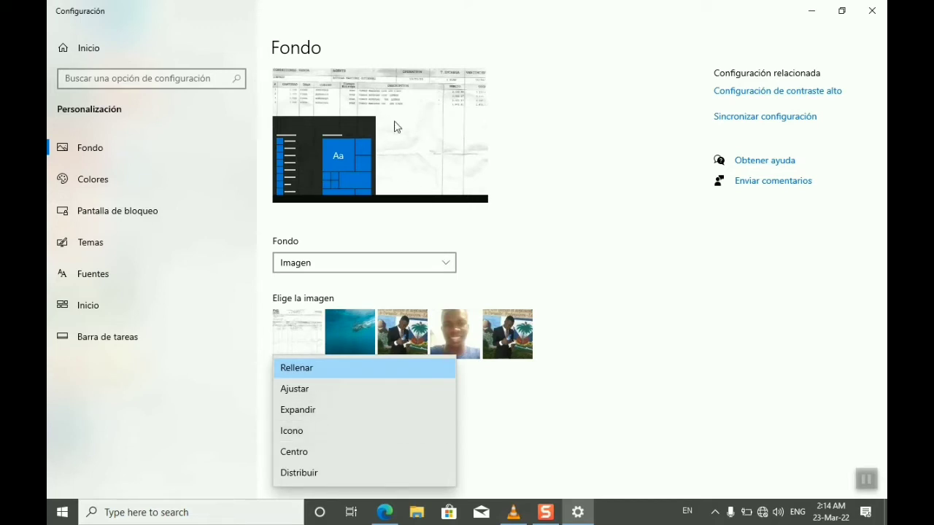
left_click(380, 389)
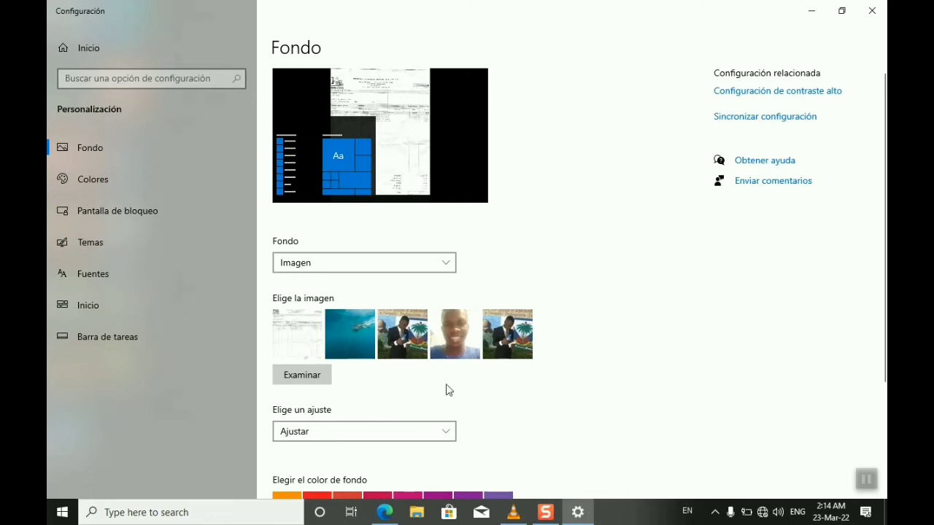
left_click(448, 430)
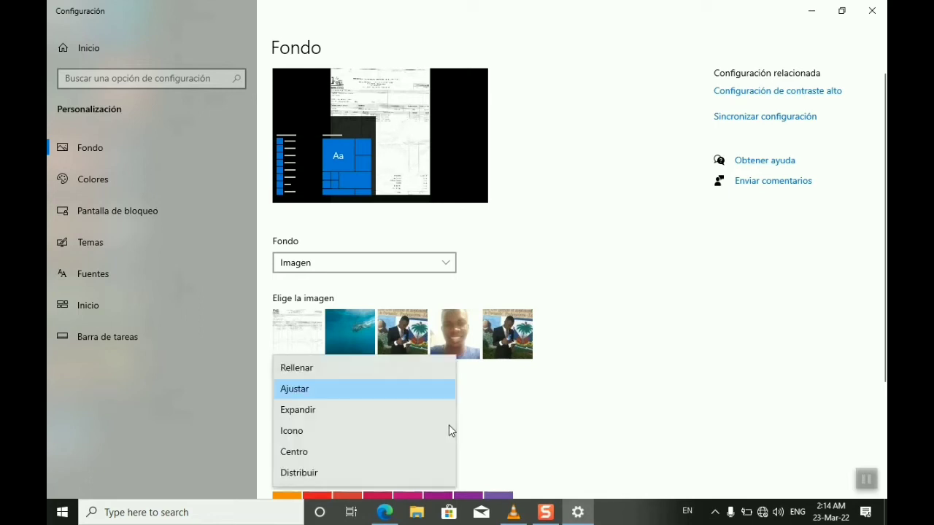
left_click(374, 452)
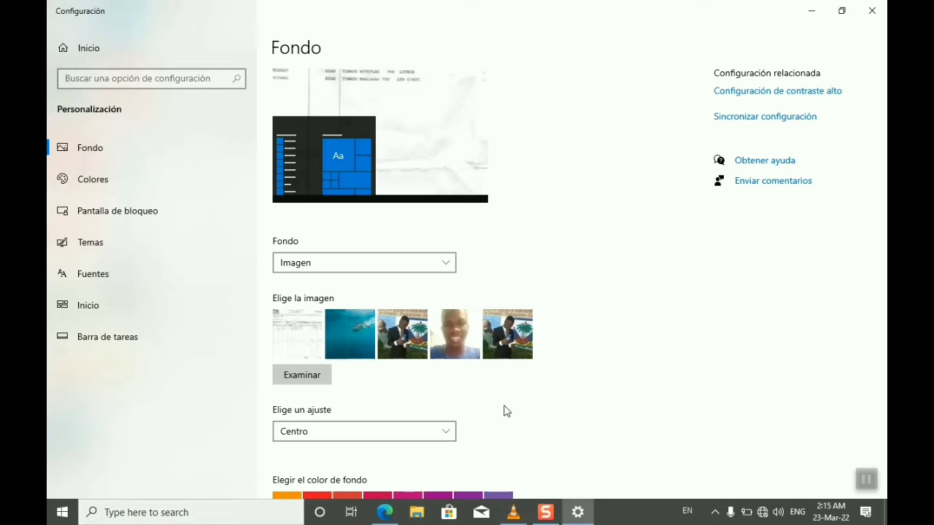
left_click(445, 432)
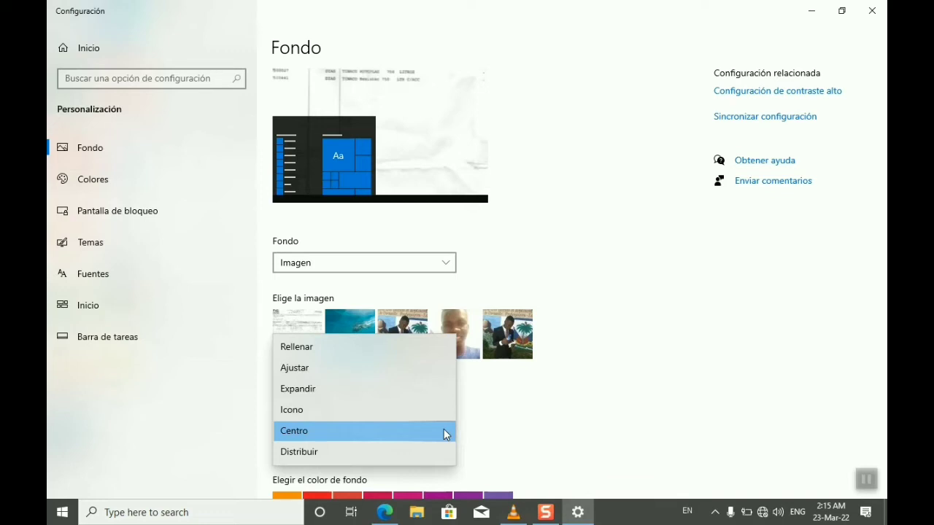
left_click(367, 351)
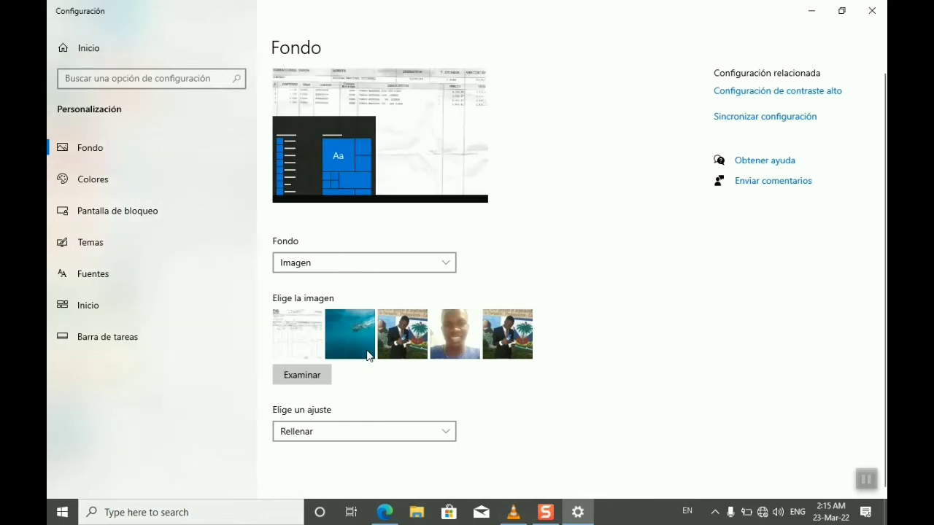
- Set the background image's fit to Ajustar and check the result on the desktop
left_click(445, 433)
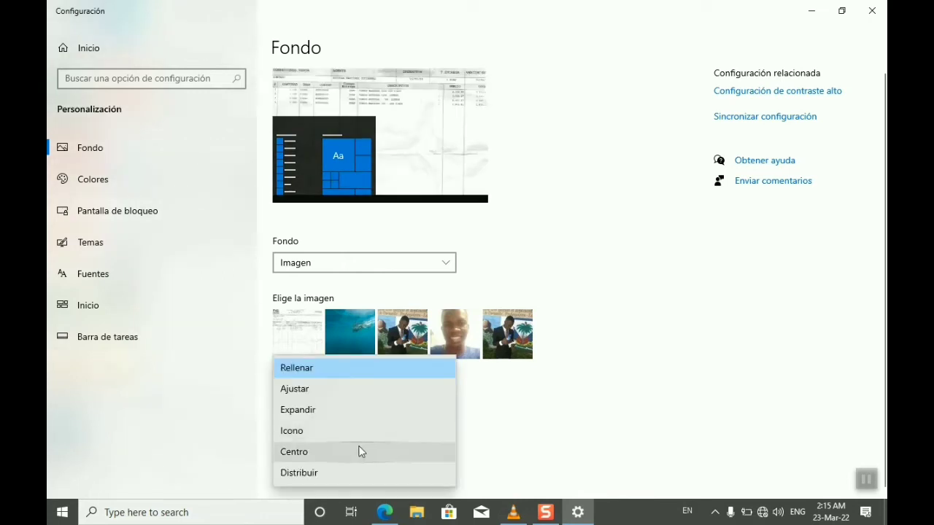
left_click(334, 394)
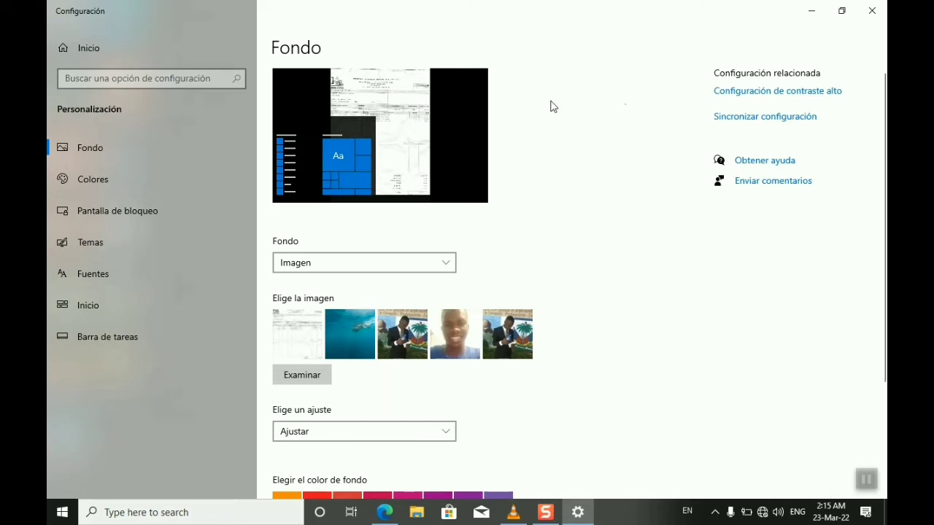
left_click(806, 15)
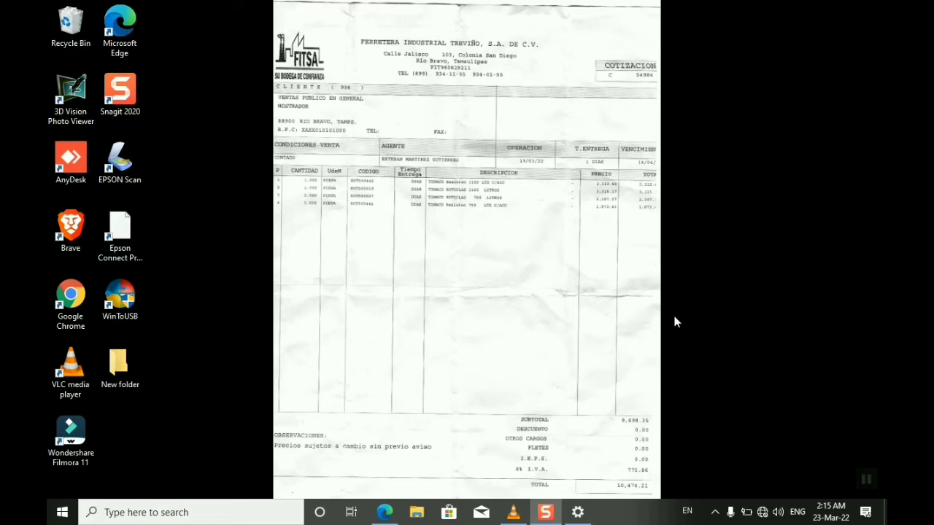
left_click(583, 520)
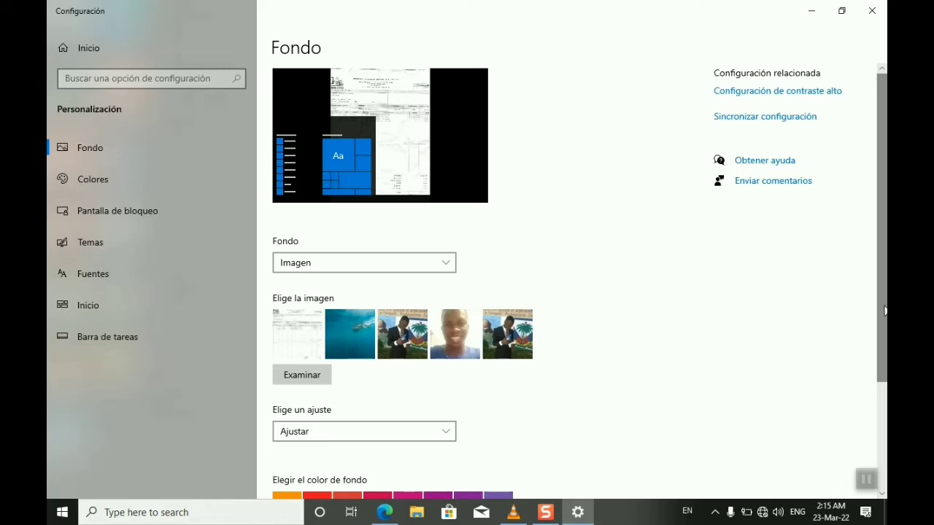
scroll(883, 314, "down", 3)
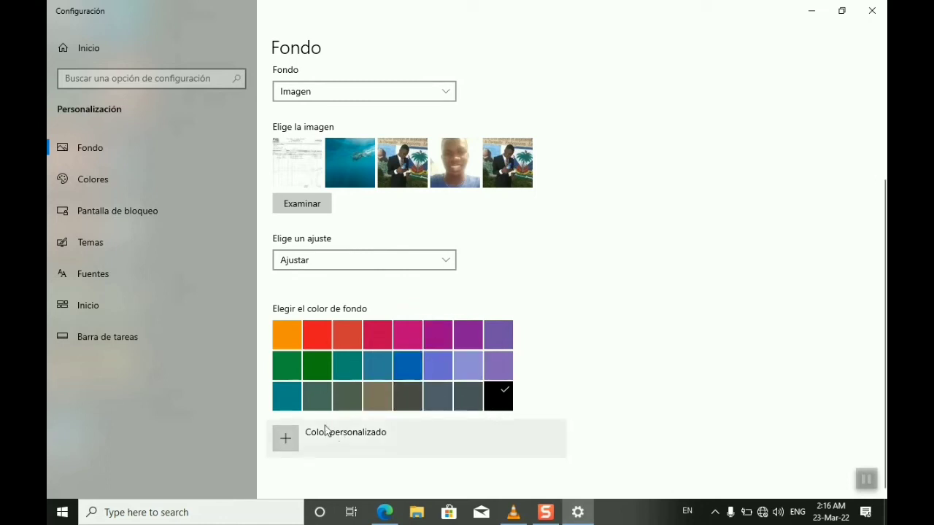
left_click(292, 451)
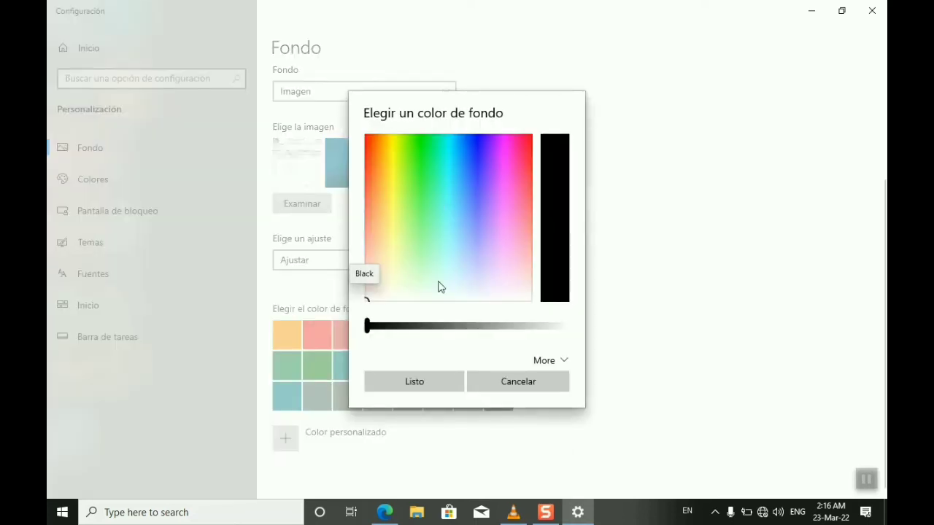
left_click(496, 263)
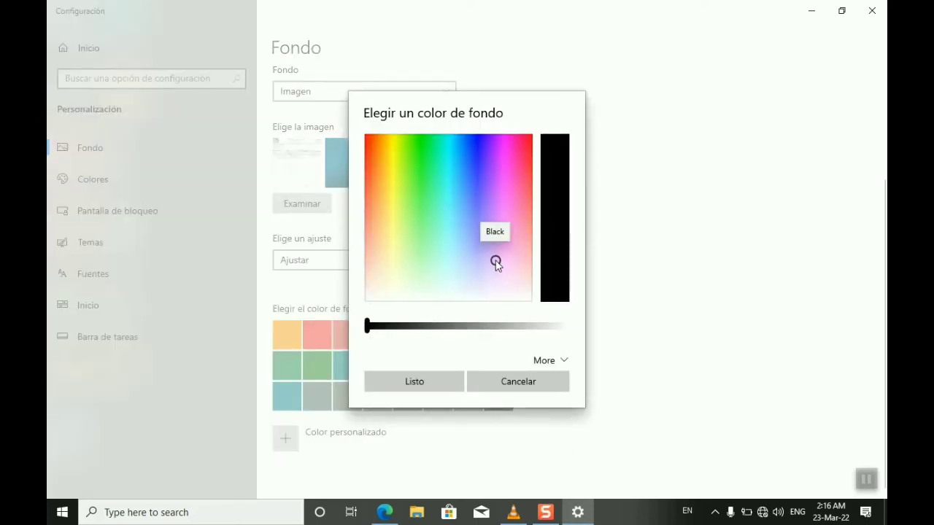
left_click(519, 382)
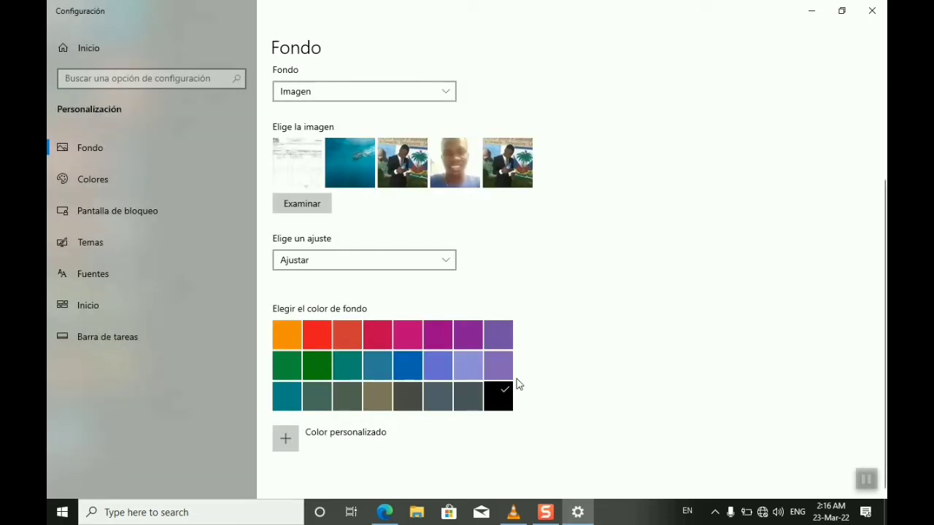
- Set the color around the background image to dark green, check it on the desktop and close the settings window
left_click(323, 358)
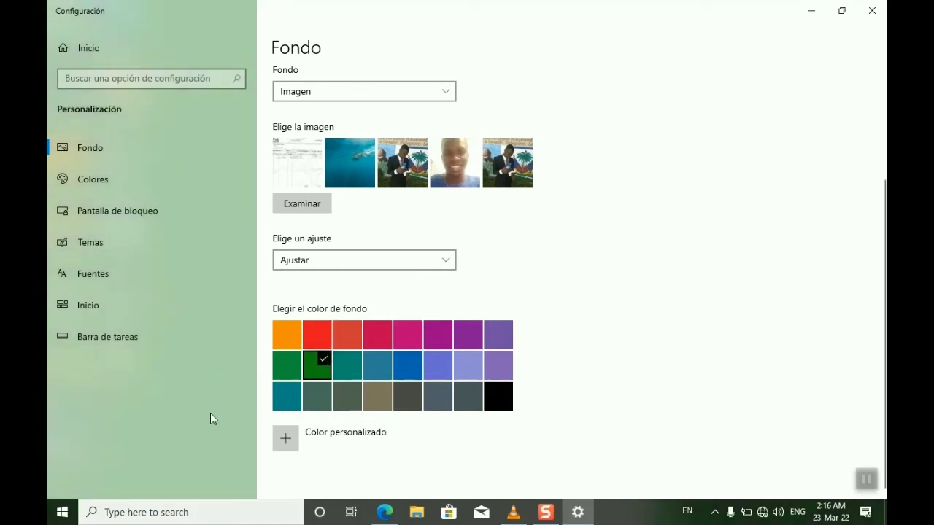
left_click(810, 13)
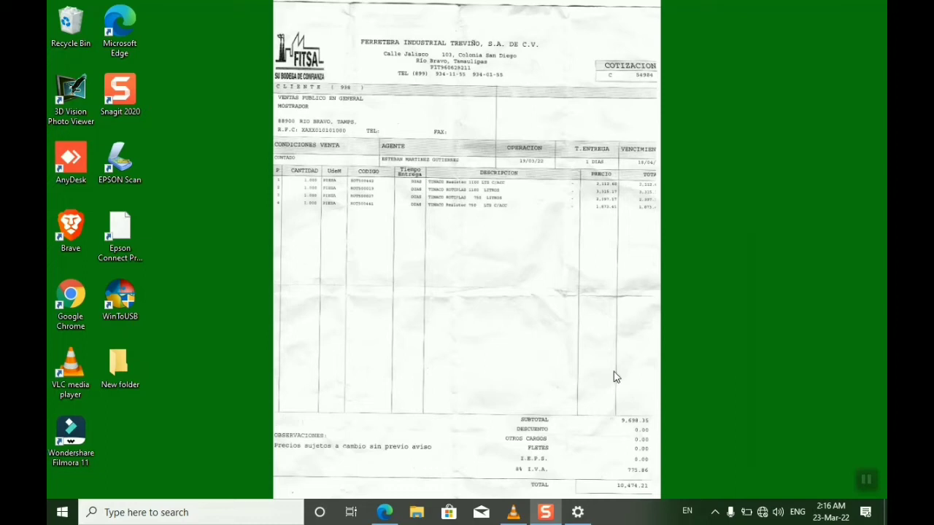
mouse_move(591, 515)
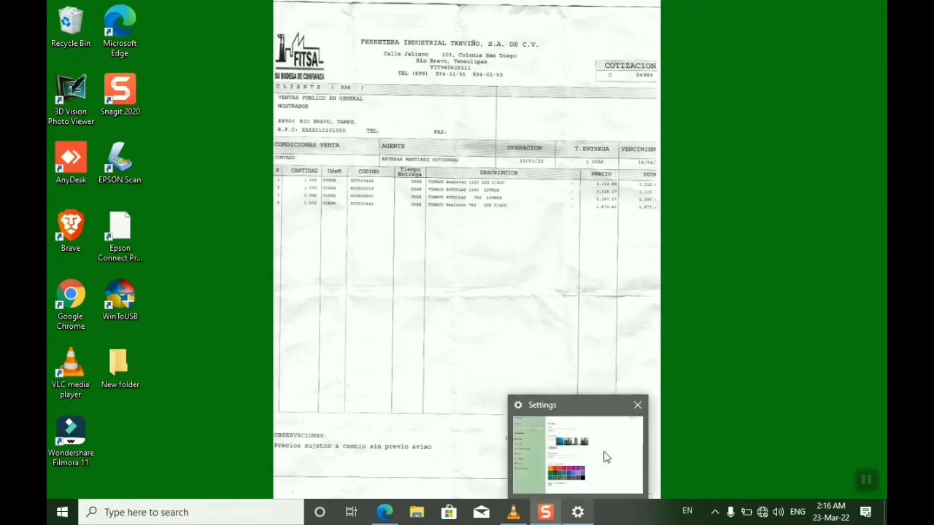
left_click(638, 406)
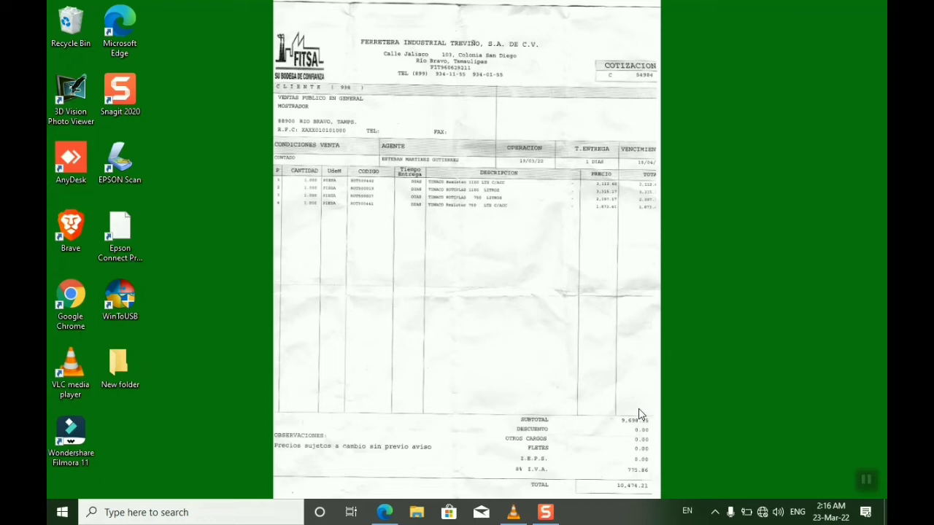
- Reopen the desktop personalization settings and change the background type to Color sólido
right_click(664, 277)
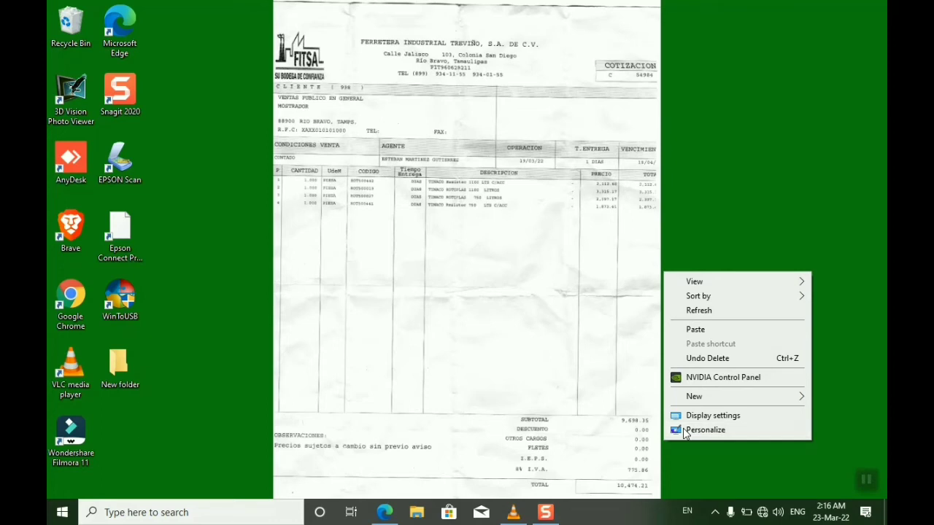
left_click(702, 430)
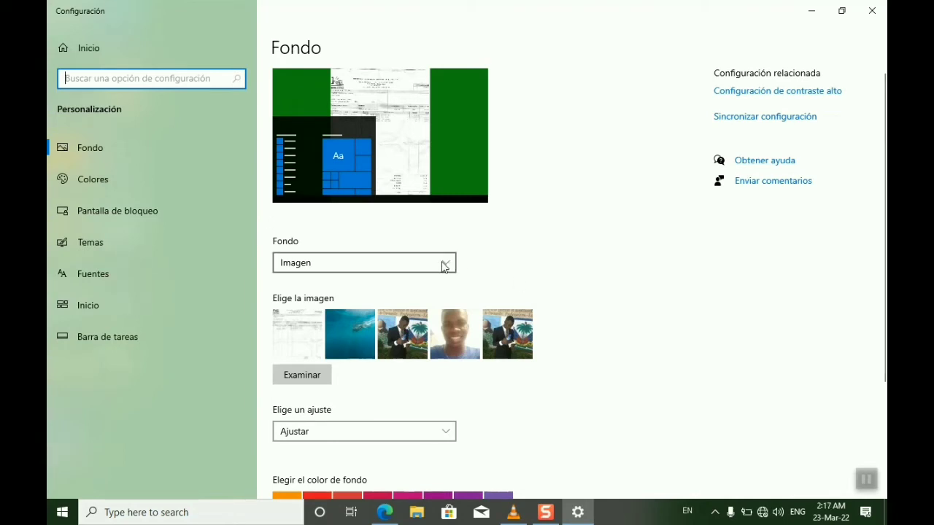
left_click(443, 266)
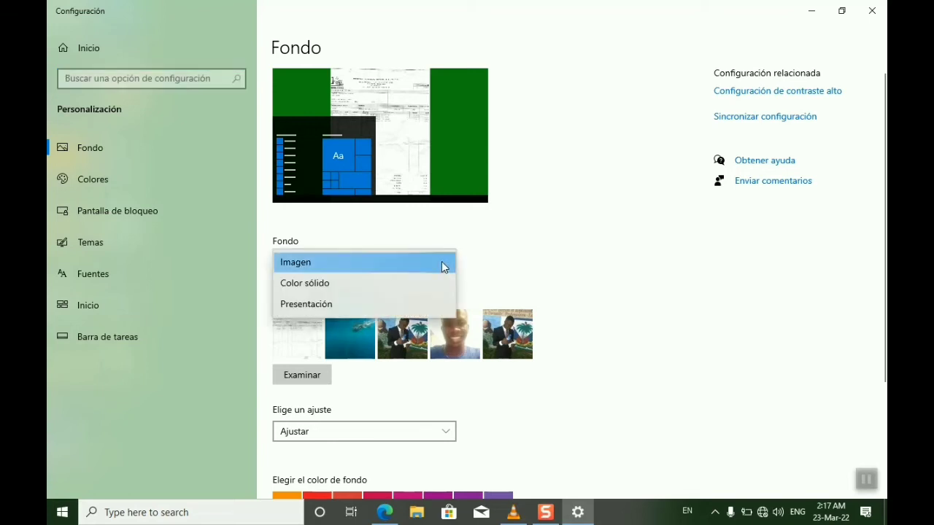
left_click(391, 285)
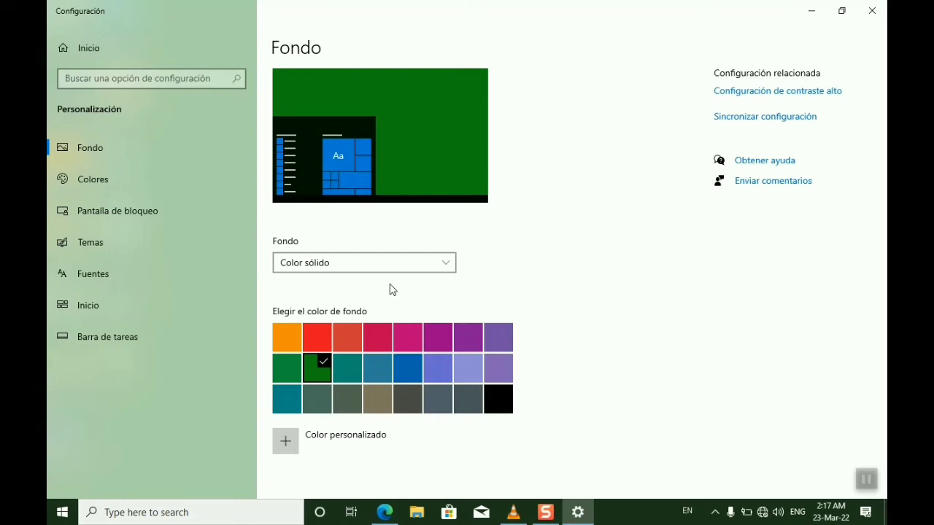
- Try Negro and Iris manantial as the solid background color, return to dark green and check it on the desktop
left_click(497, 398)
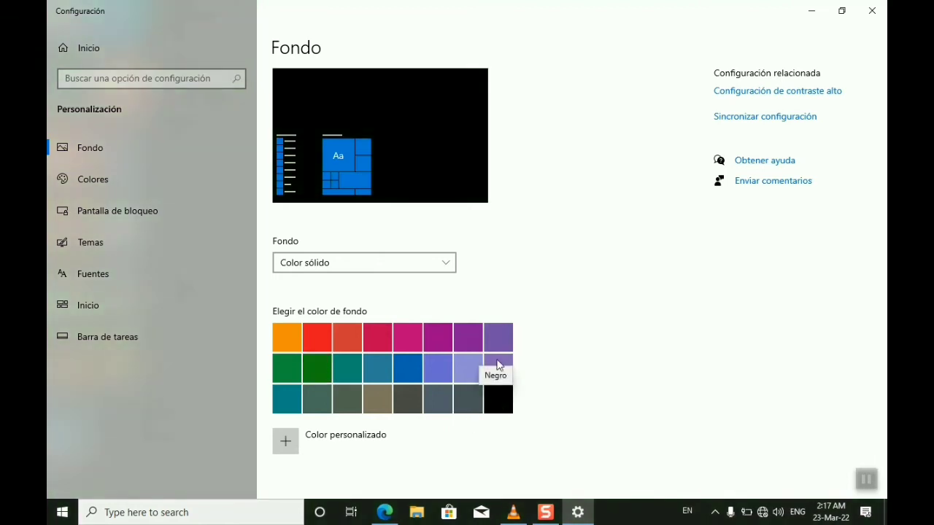
left_click(499, 341)
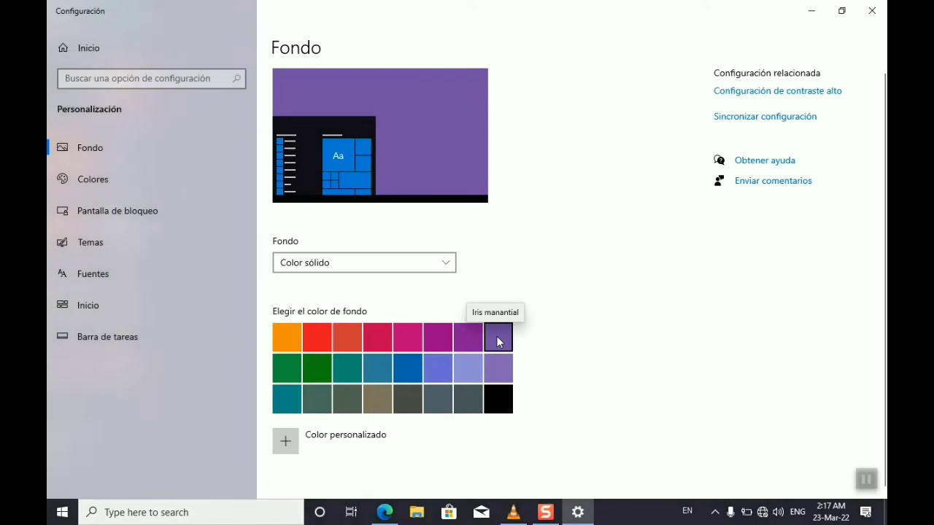
left_click(309, 370)
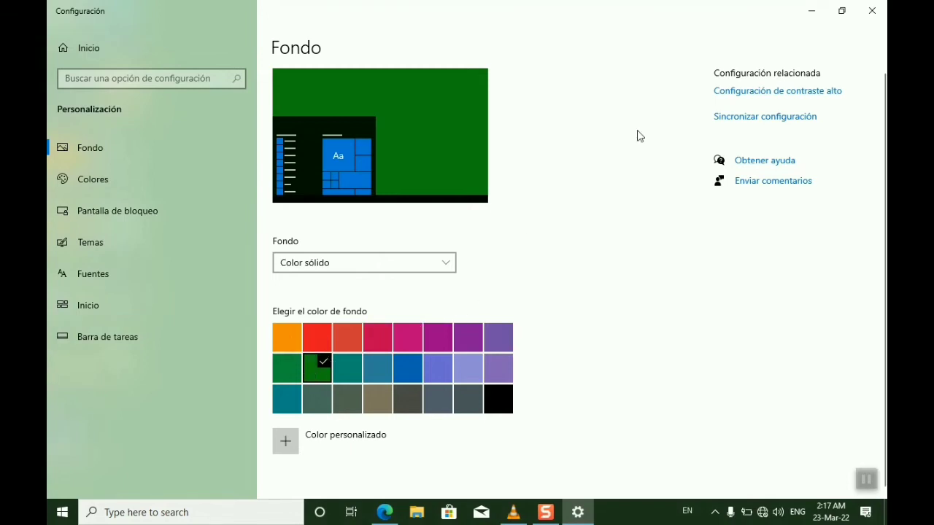
left_click(808, 16)
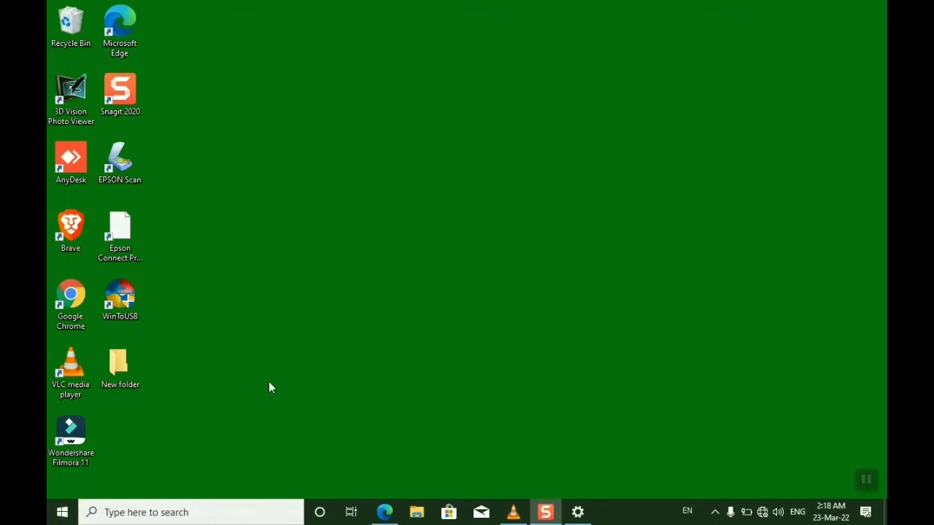
- Reopen Windows settings from the desktop and go from the settings home page to the Fondo page under Personalización
key("super")
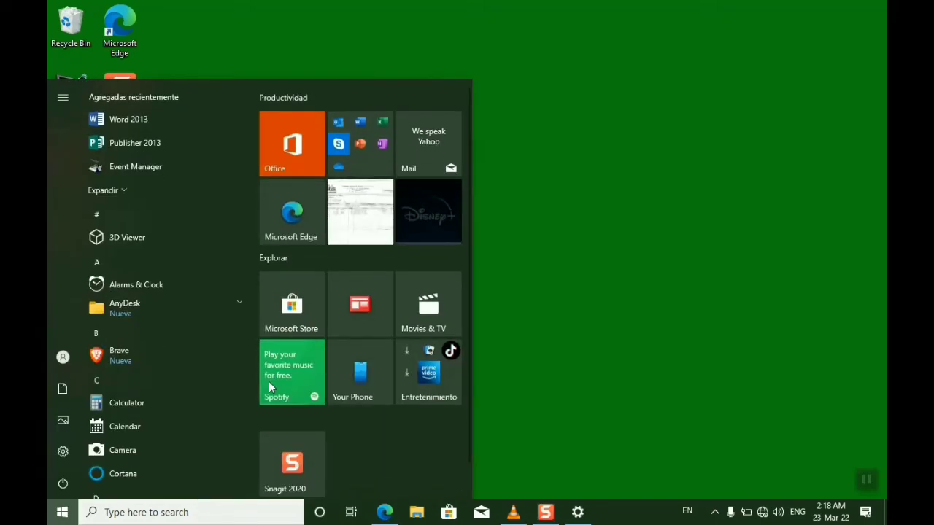
left_click(571, 299)
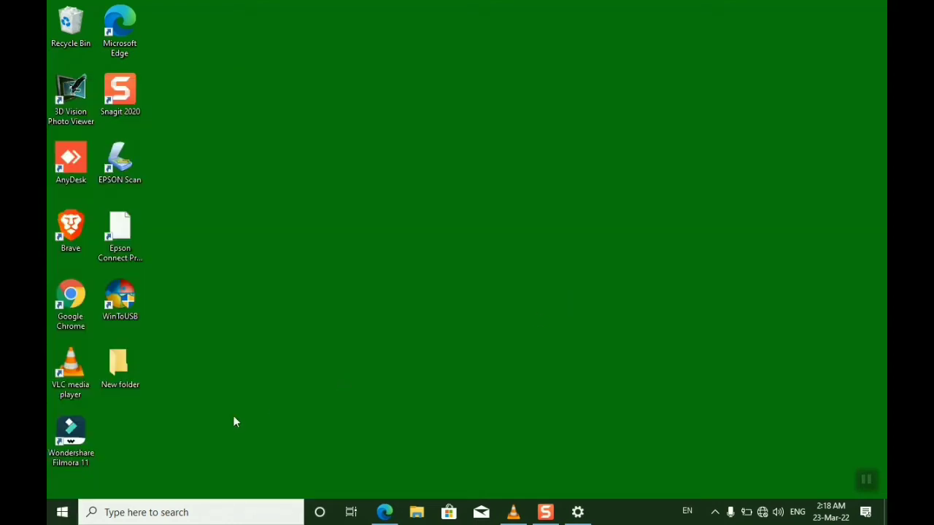
left_click(63, 513)
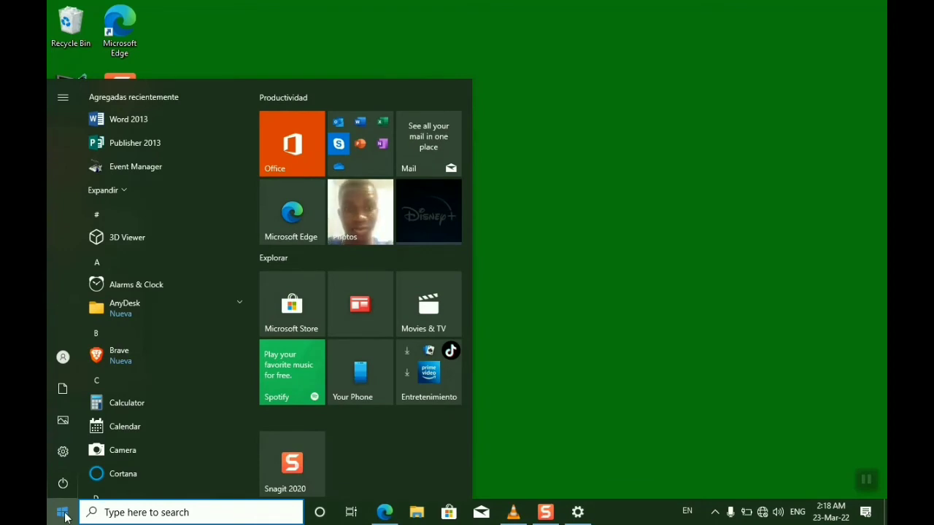
mouse_move(62, 452)
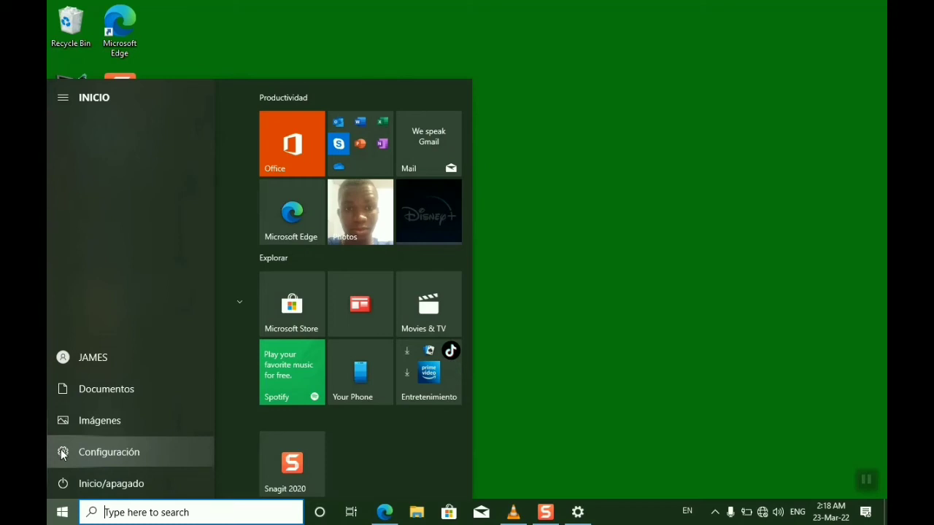
mouse_move(62, 484)
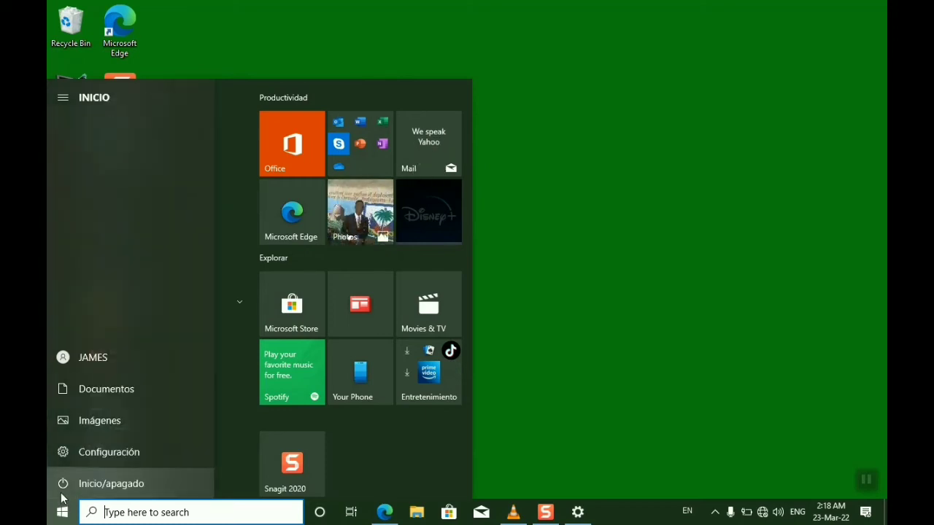
left_click(65, 453)
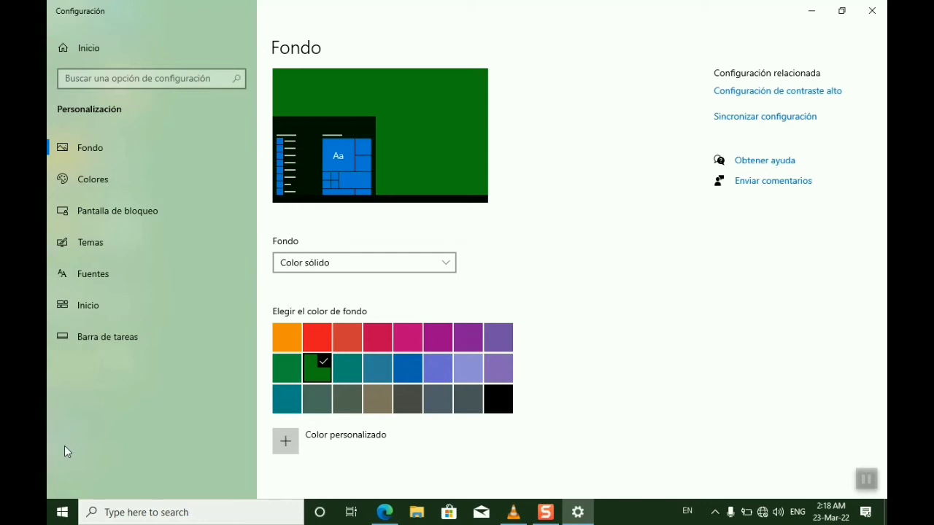
left_click(71, 53)
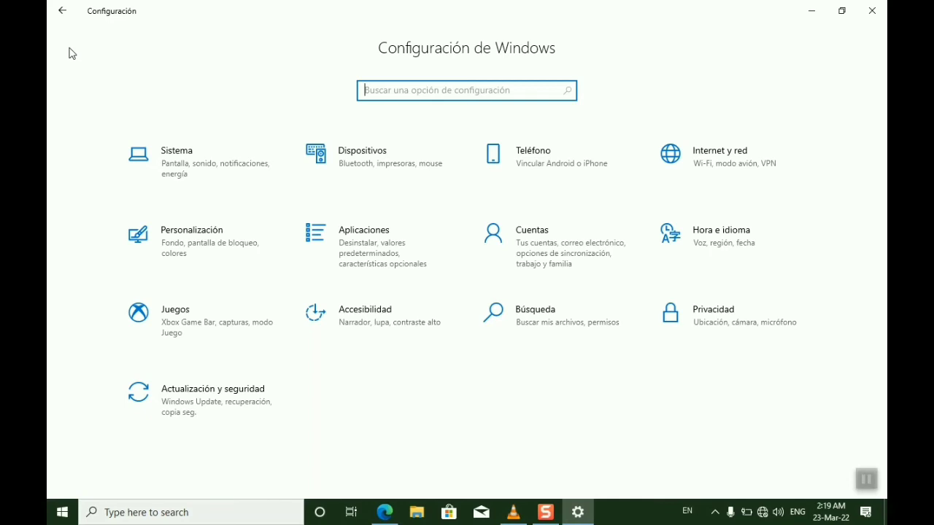
left_click(184, 246)
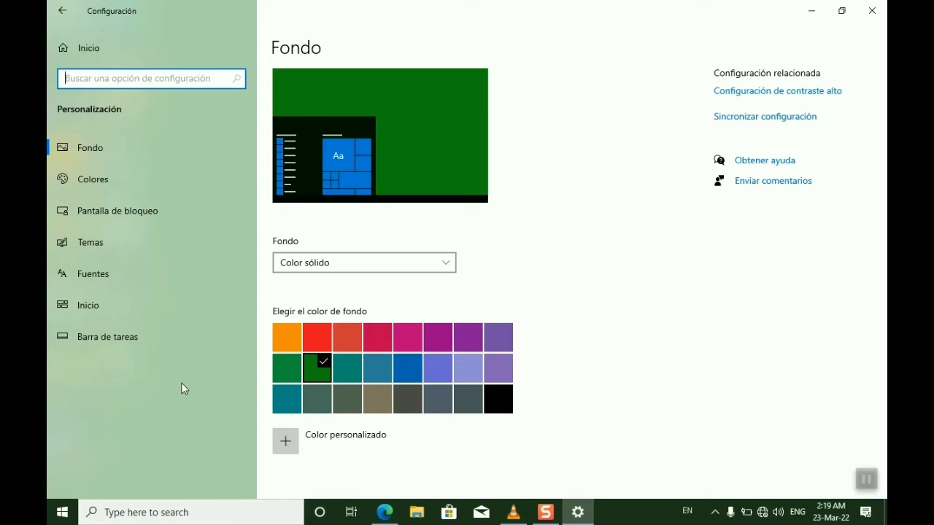
left_click(107, 151)
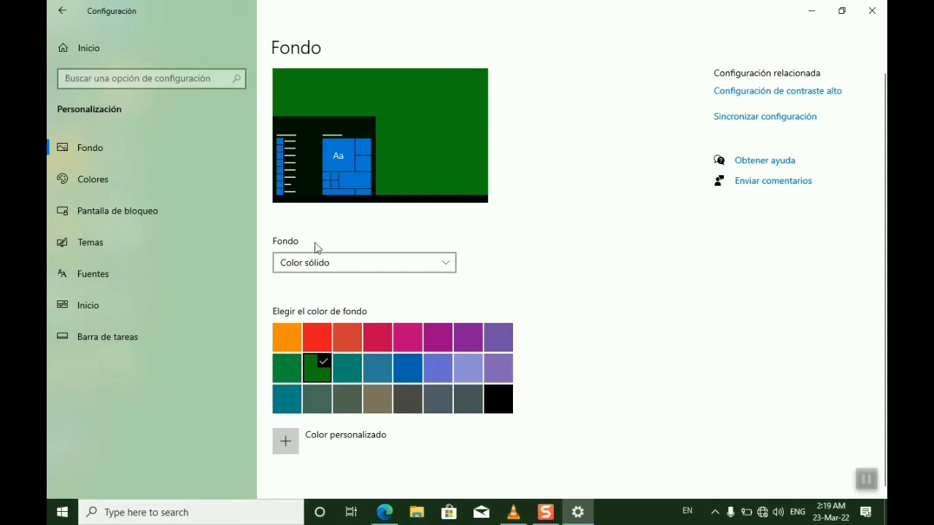
- Change the background type to Imagen and try several recent images, ending with the underwater swimmer picture
left_click(447, 264)
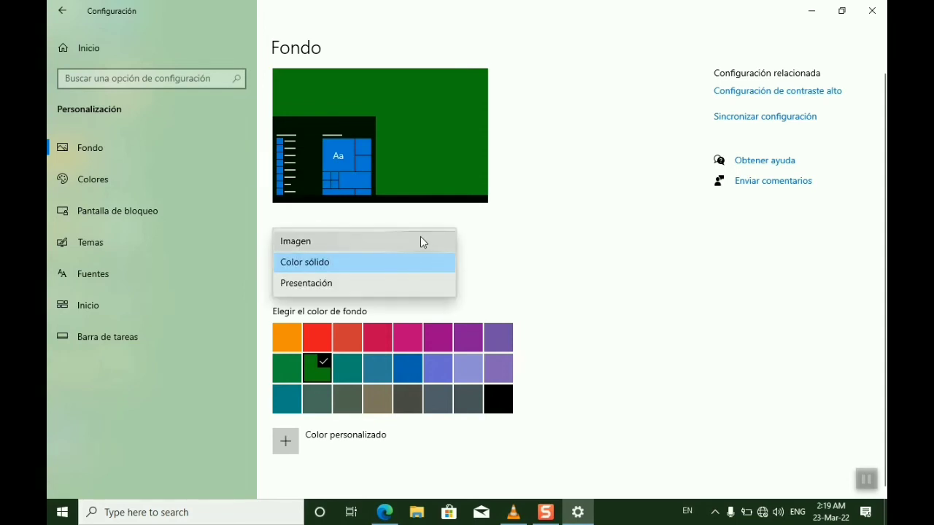
left_click(422, 241)
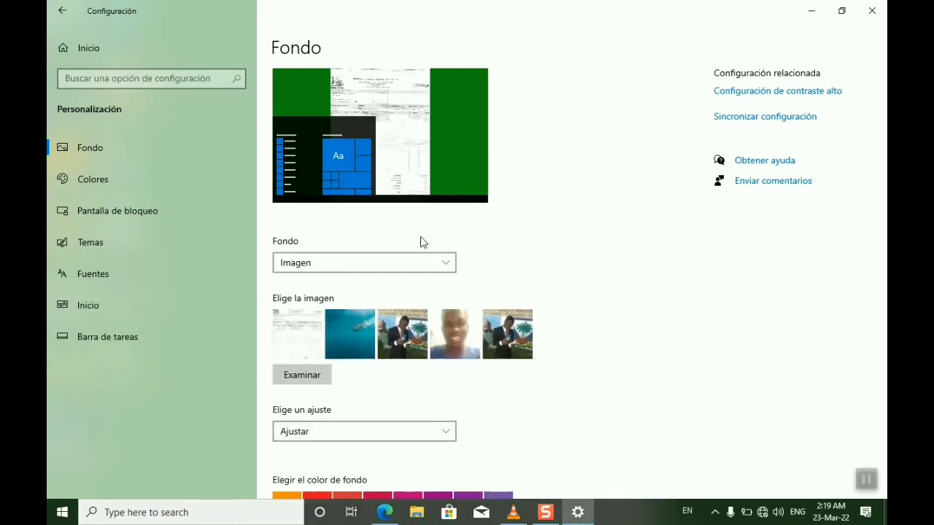
left_click(363, 339)
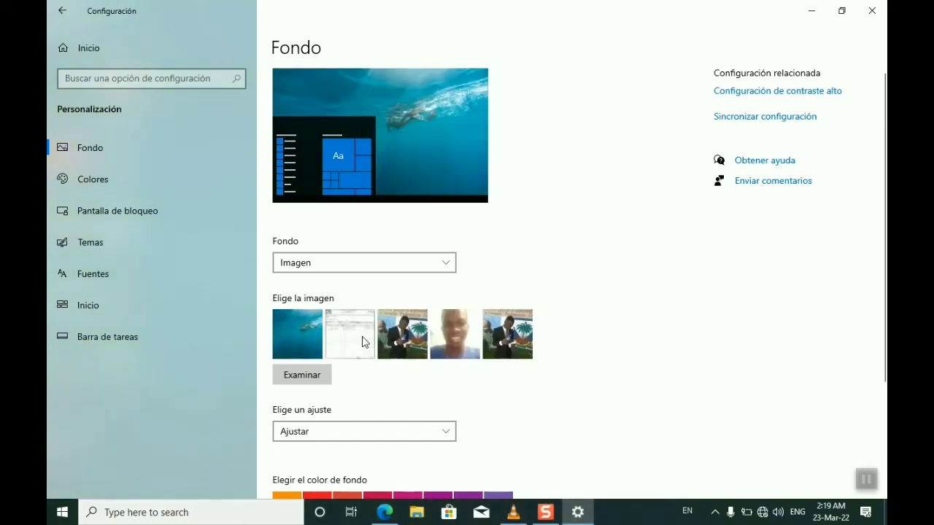
left_click(420, 343)
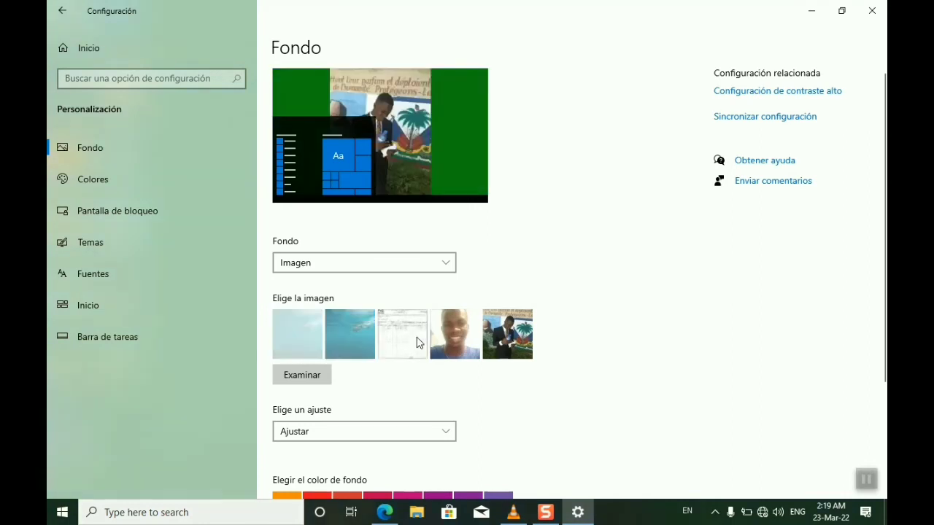
left_click(465, 346)
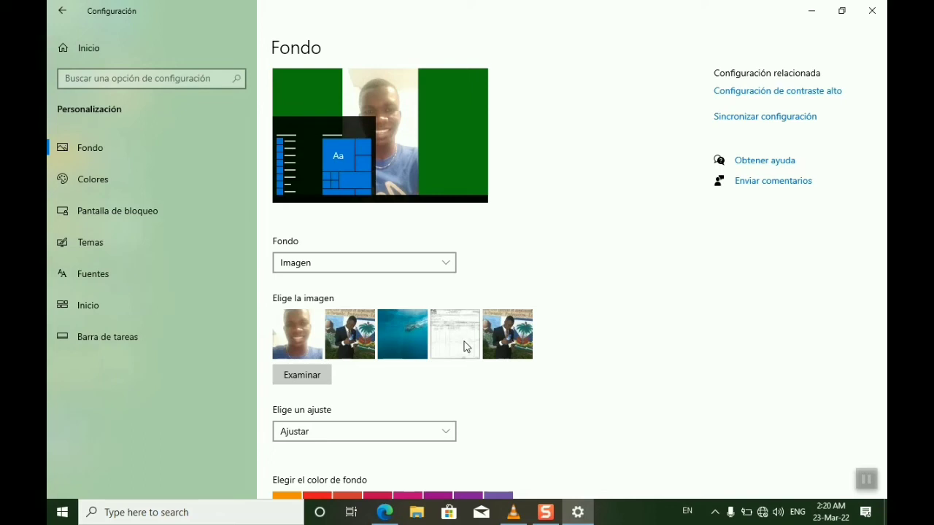
left_click(402, 341)
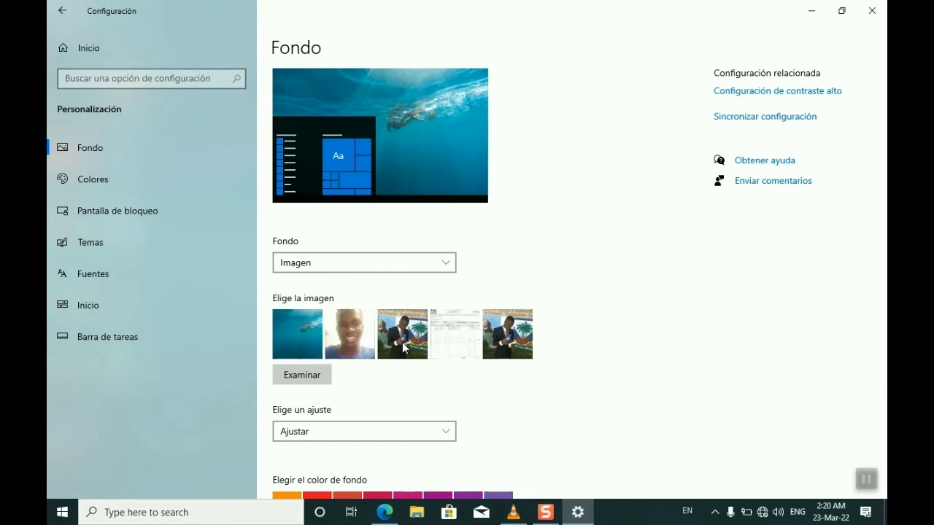
right_click(402, 342)
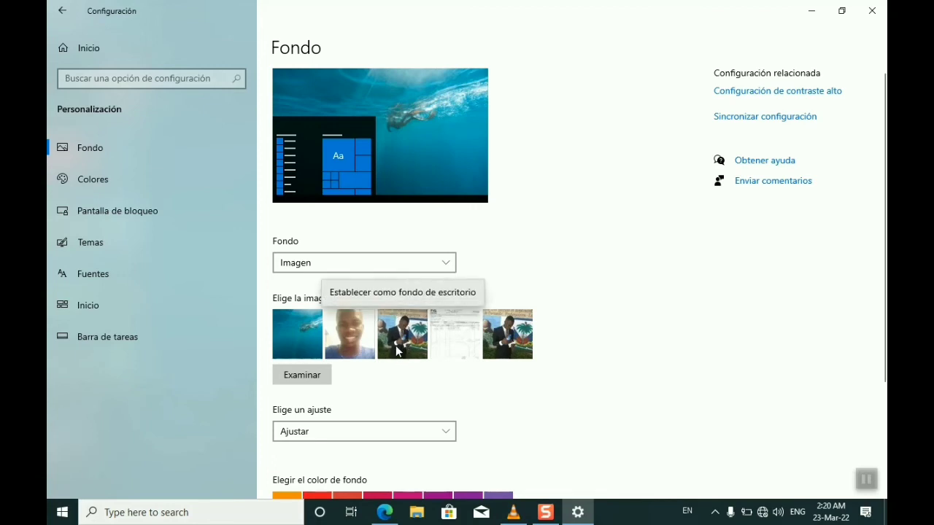
left_click(406, 393)
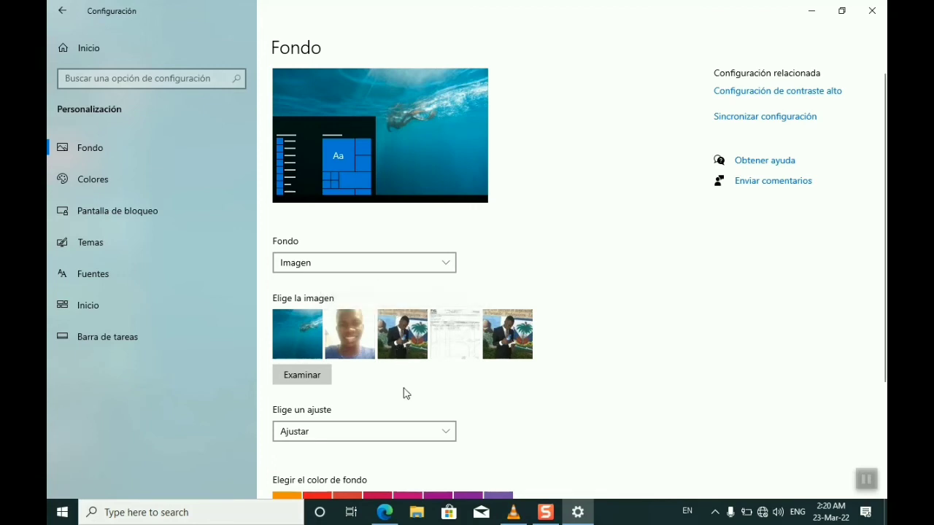
- Browse drive E: to the ENGLIS PICTURE folder and set the photo 20190819_093718 as the background image
left_click(315, 377)
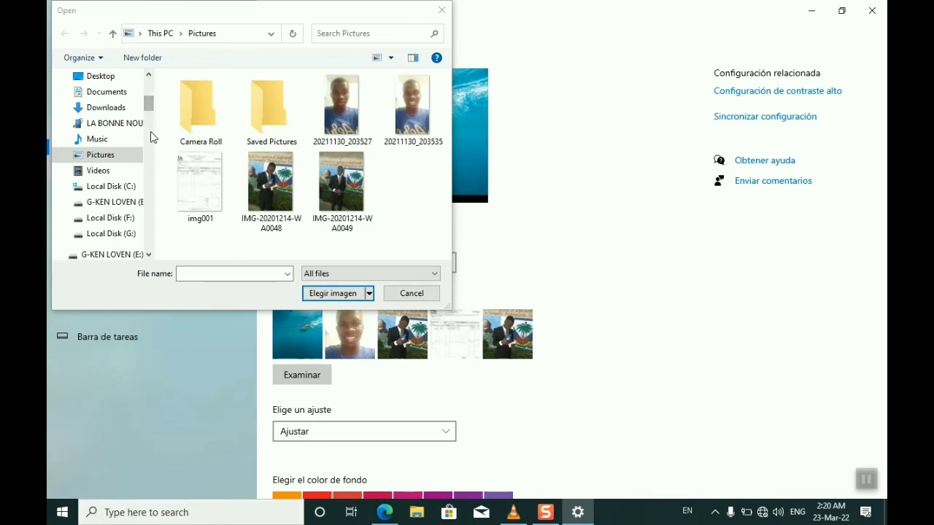
left_click(125, 203)
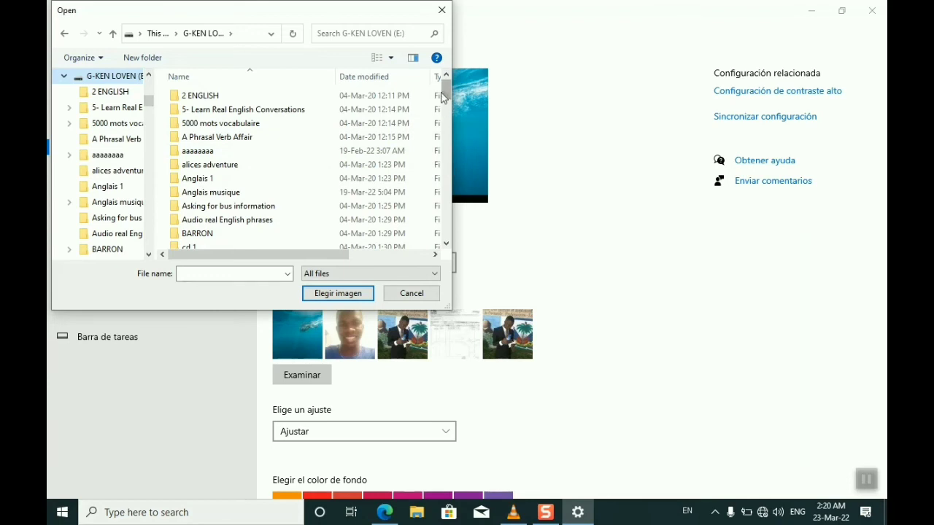
left_click_drag(446, 101, 444, 127)
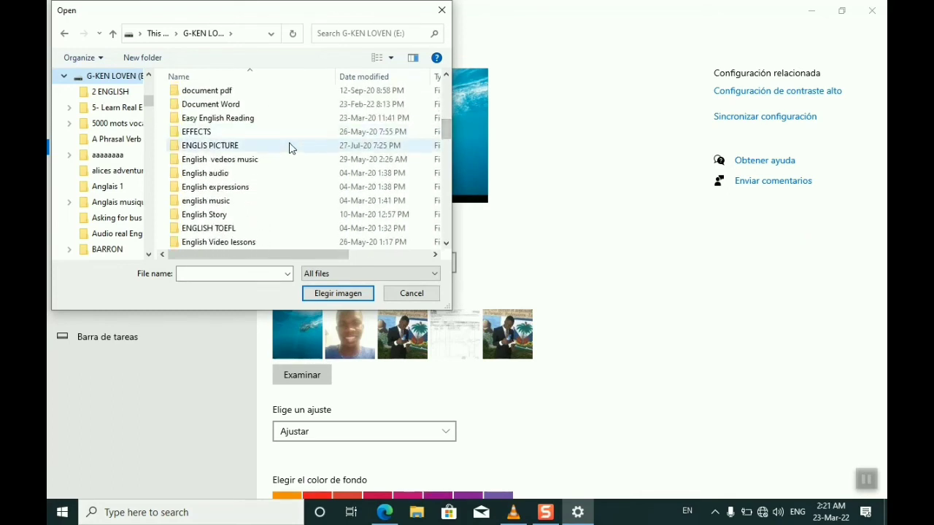
double_click(289, 146)
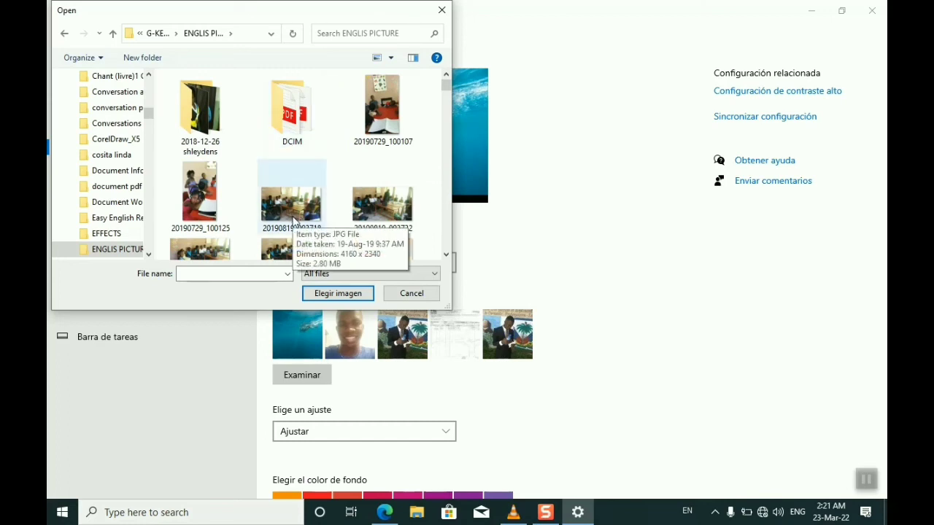
left_click(294, 221)
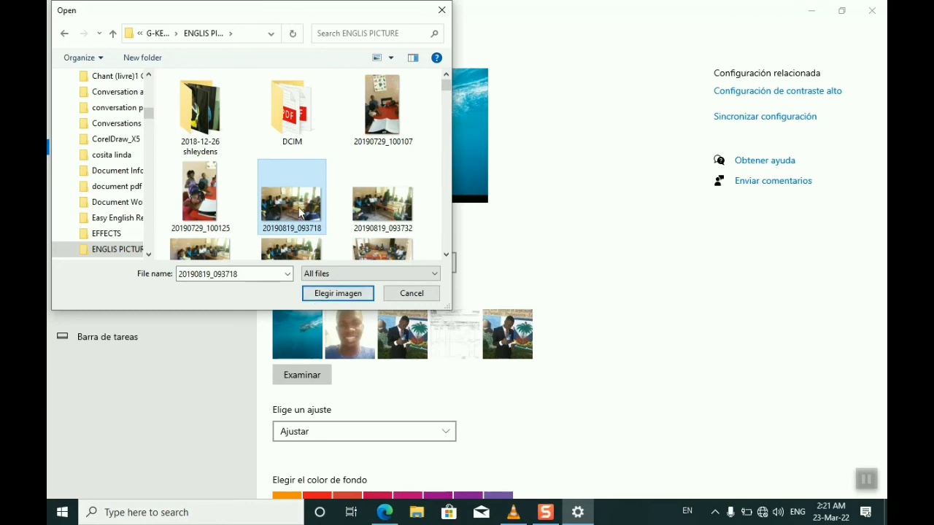
left_click(378, 179)
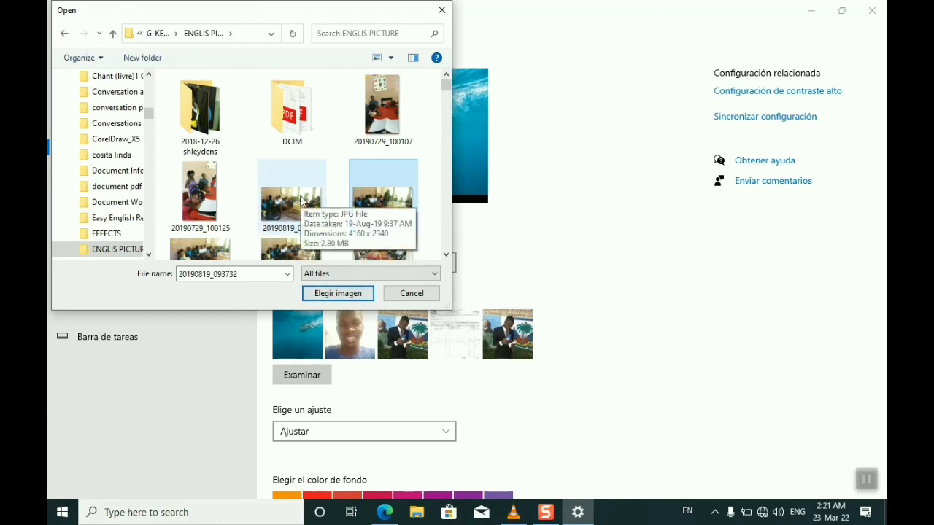
left_click(250, 152)
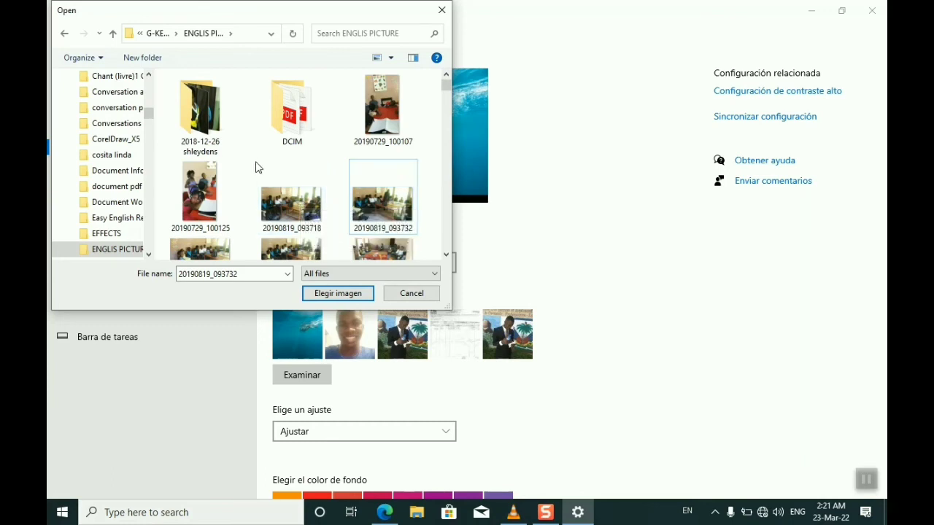
double_click(282, 209)
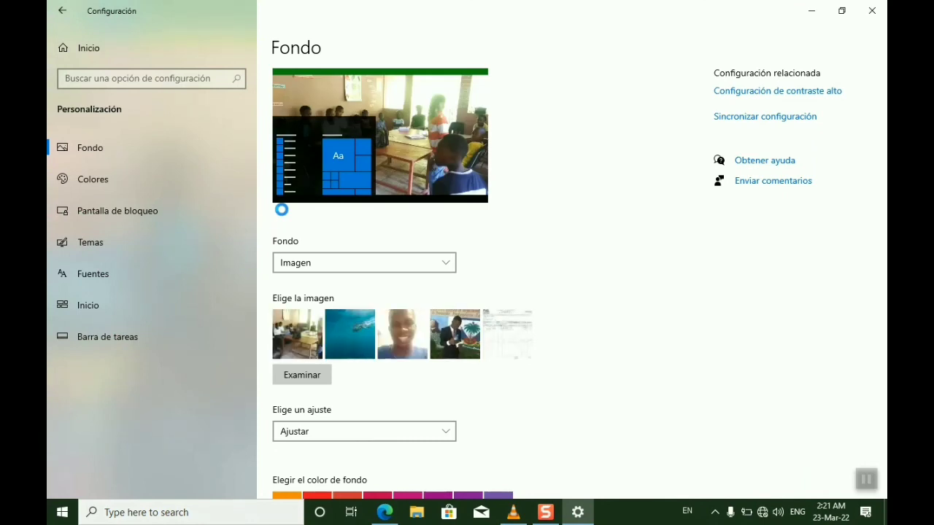
- Check the classroom photo on the desktop, review the fit options while keeping Ajustar, and close the settings window
left_click(810, 12)
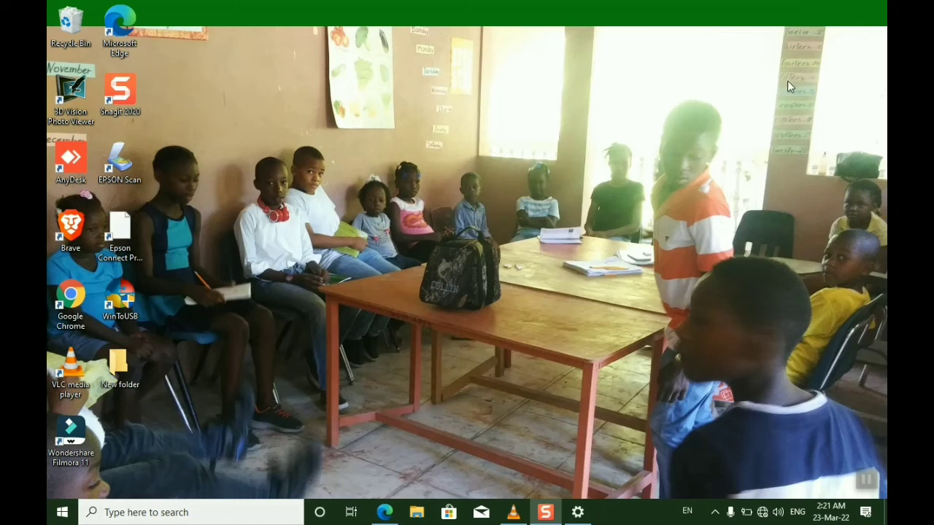
left_click(574, 521)
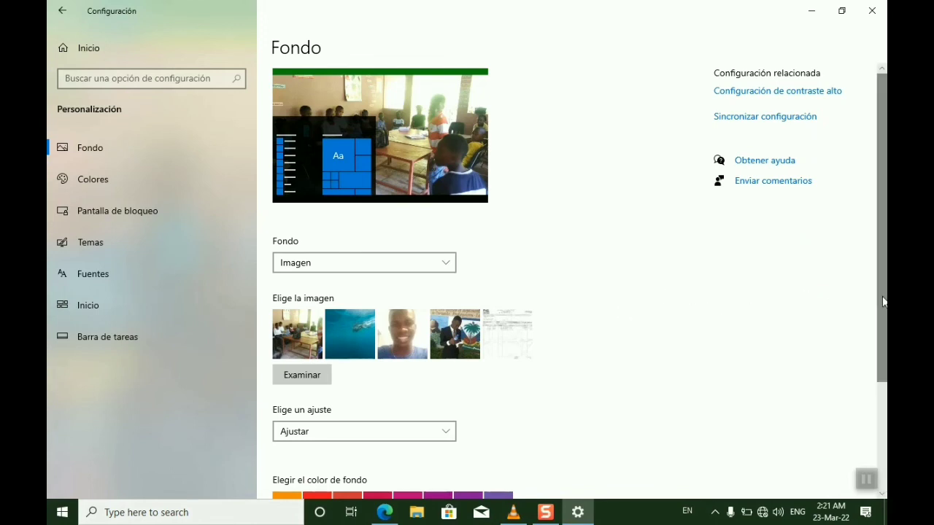
left_click_drag(885, 302, 881, 381)
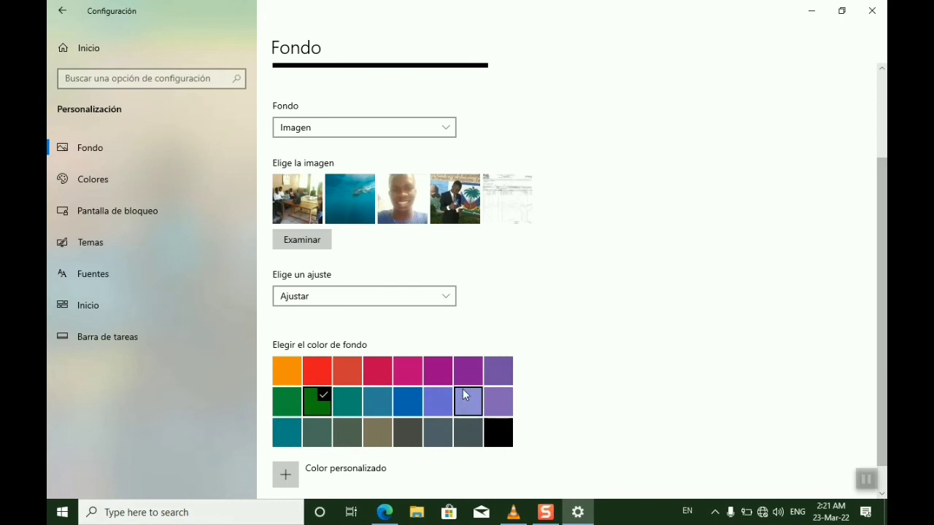
left_click(440, 302)
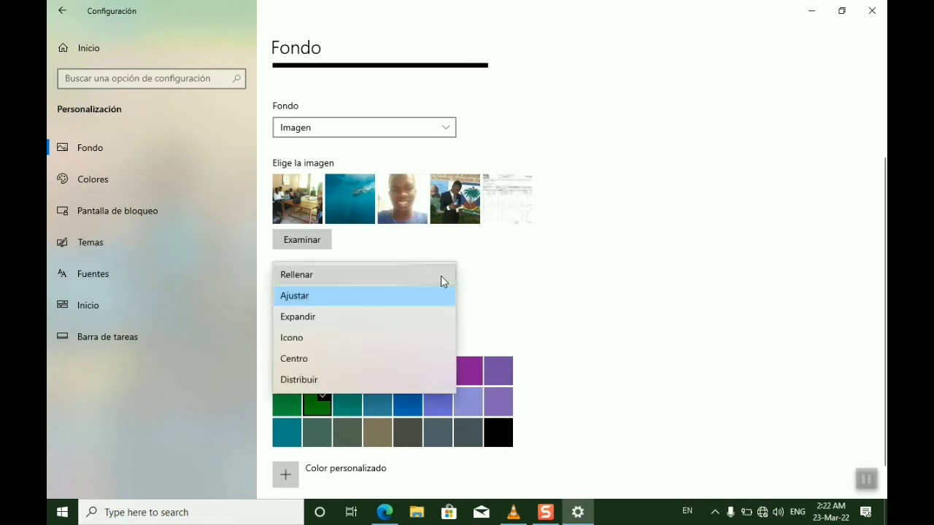
left_click(516, 291)
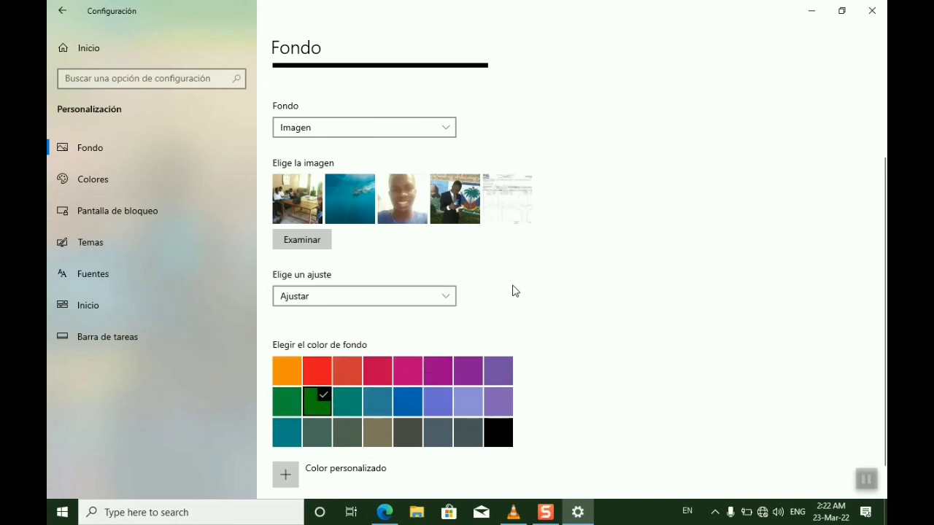
left_click(870, 13)
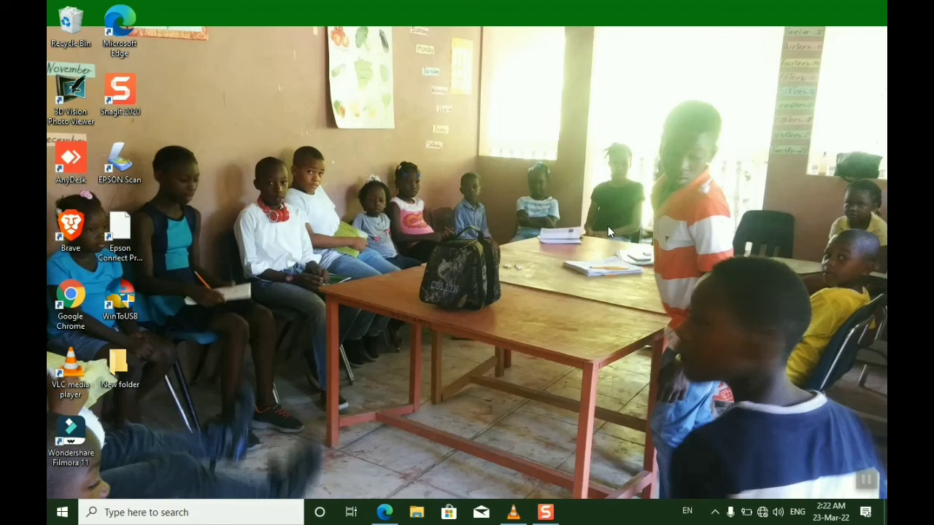
- Open File Explorer and go to the ENGLIS PICTURE folder on drive E:
left_click(416, 513)
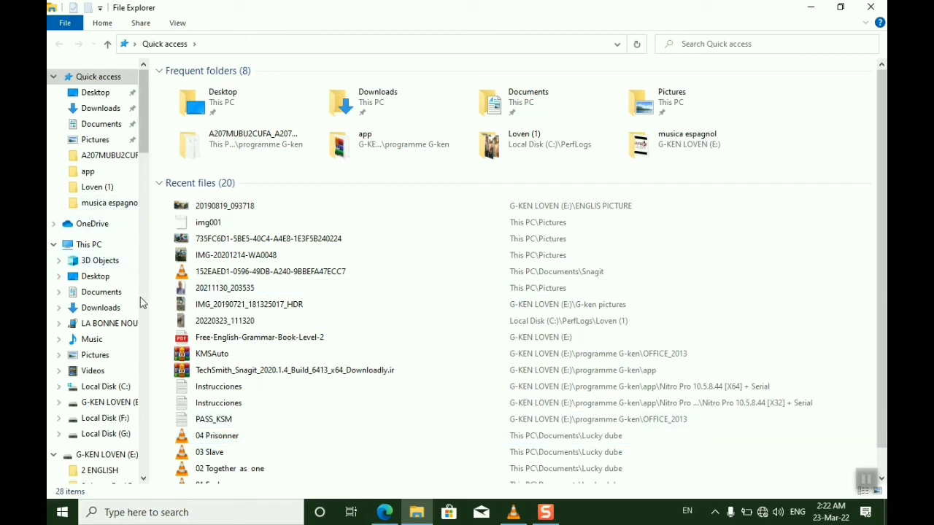
left_click(109, 403)
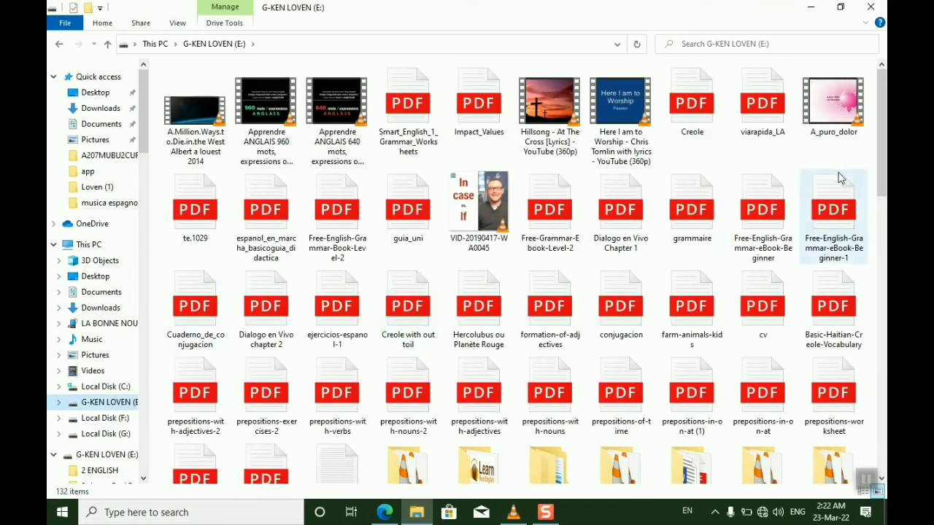
left_click_drag(886, 183, 884, 353)
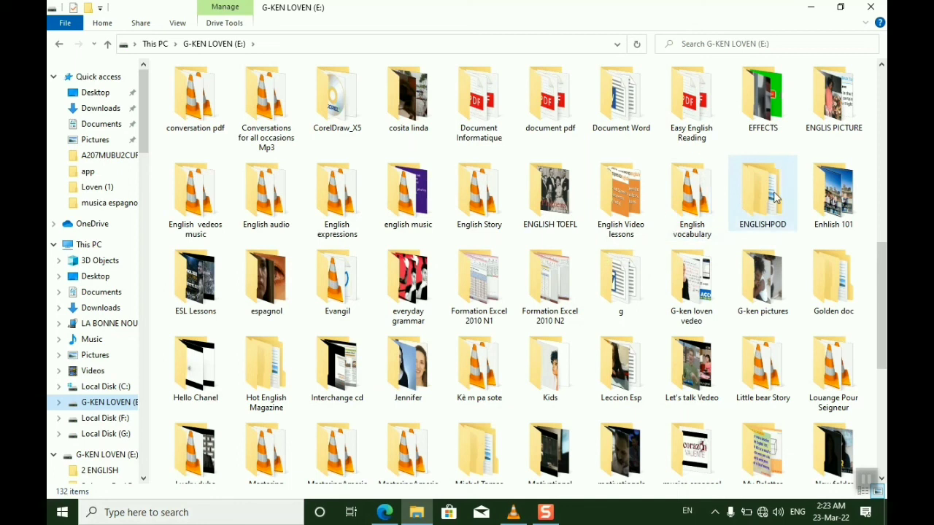
double_click(825, 95)
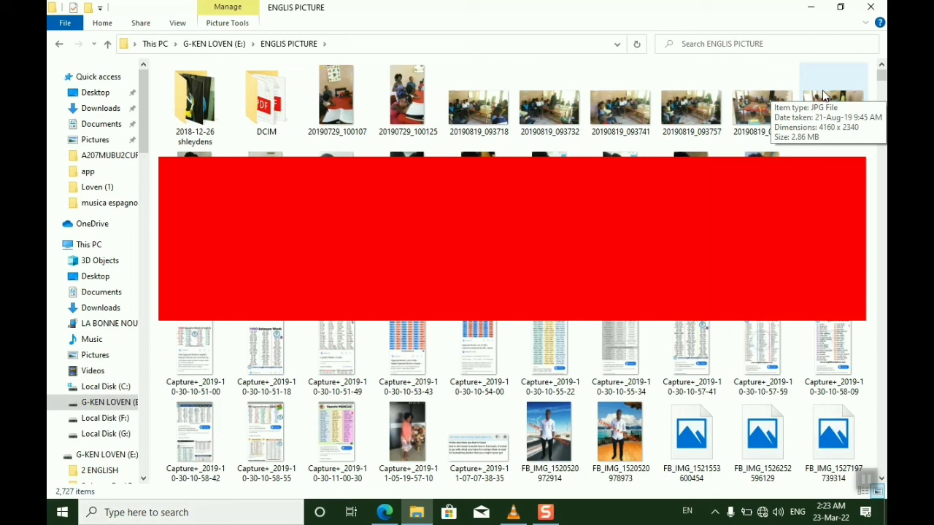
left_click(551, 443)
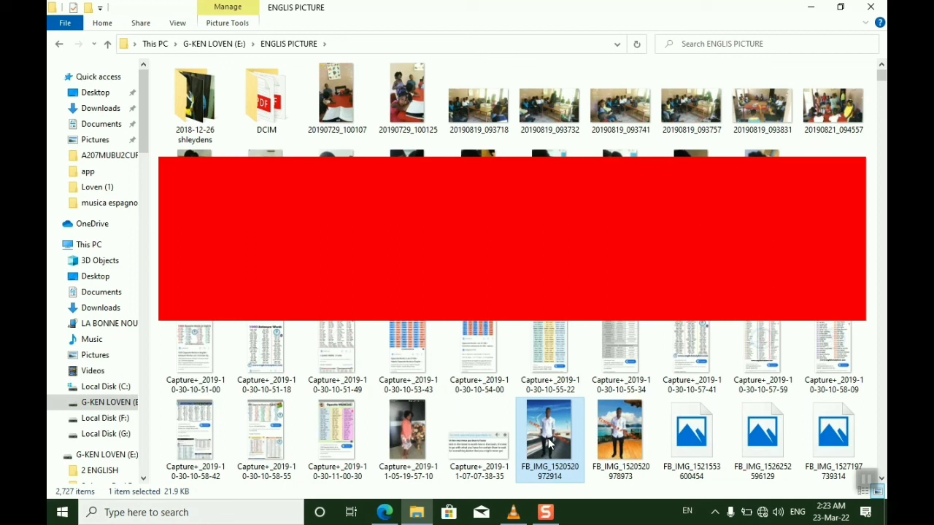
right_click(551, 443)
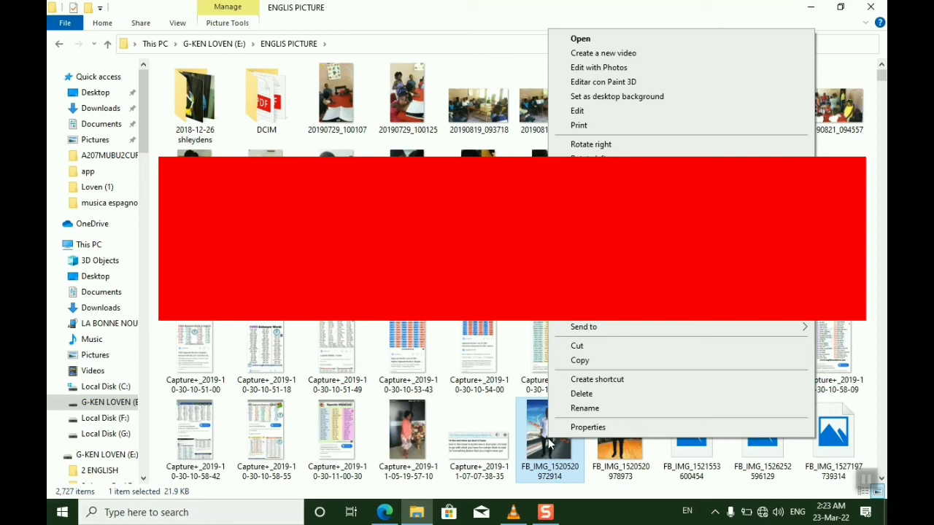
left_click(593, 103)
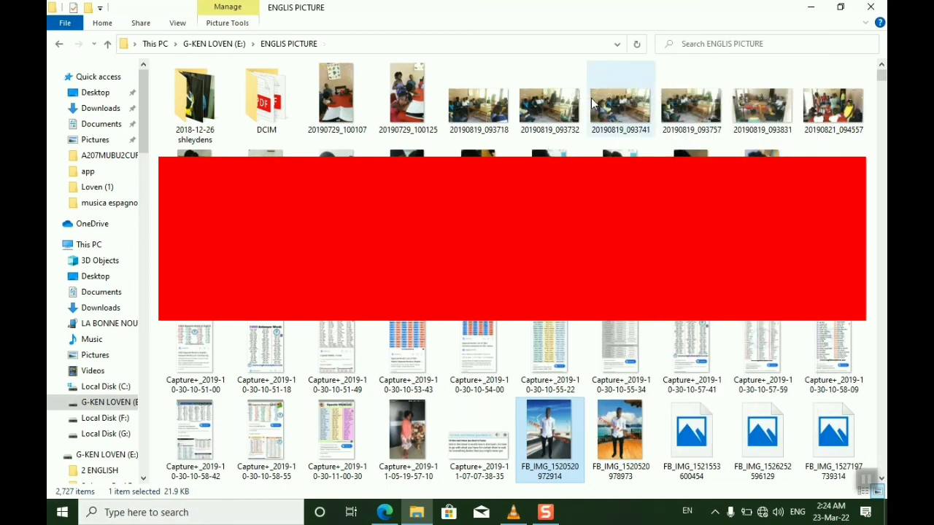
left_click(812, 8)
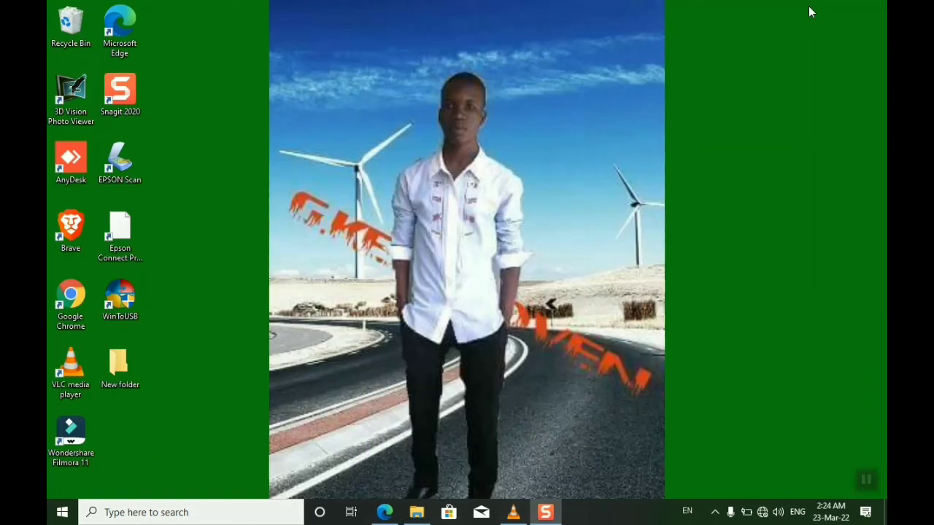